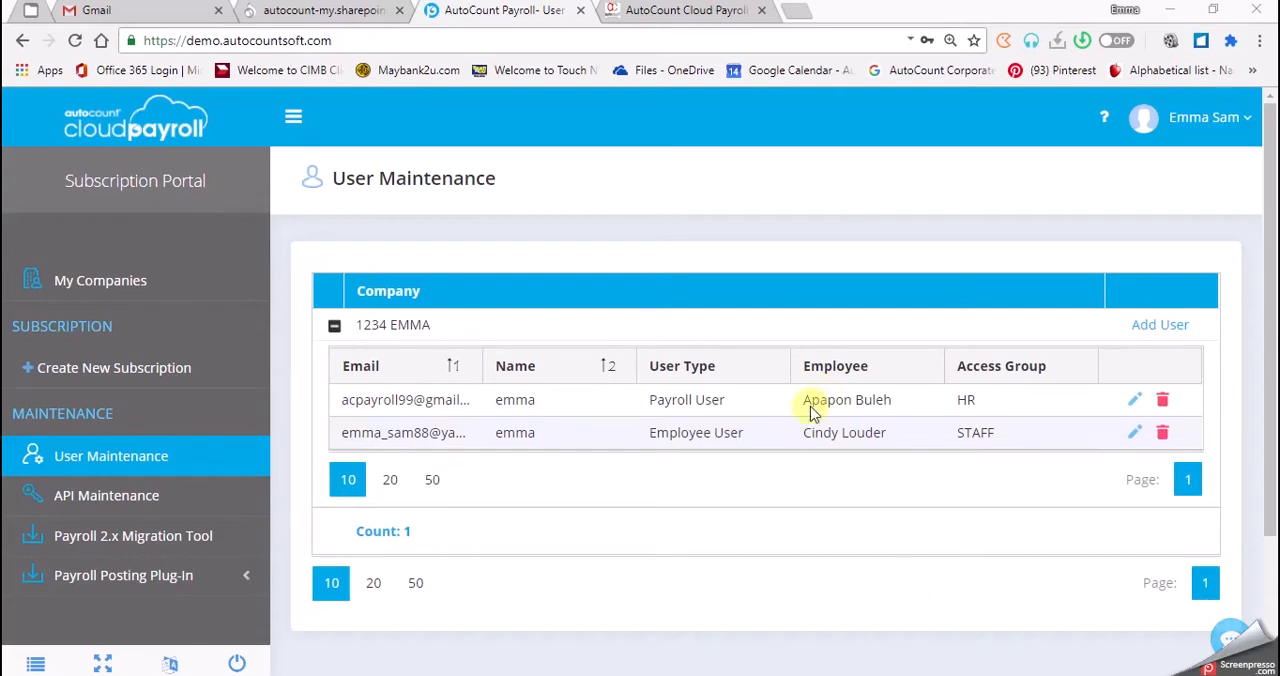
Open the 1234 EMMA company and go to its Approval Settings by department.
click(153, 290)
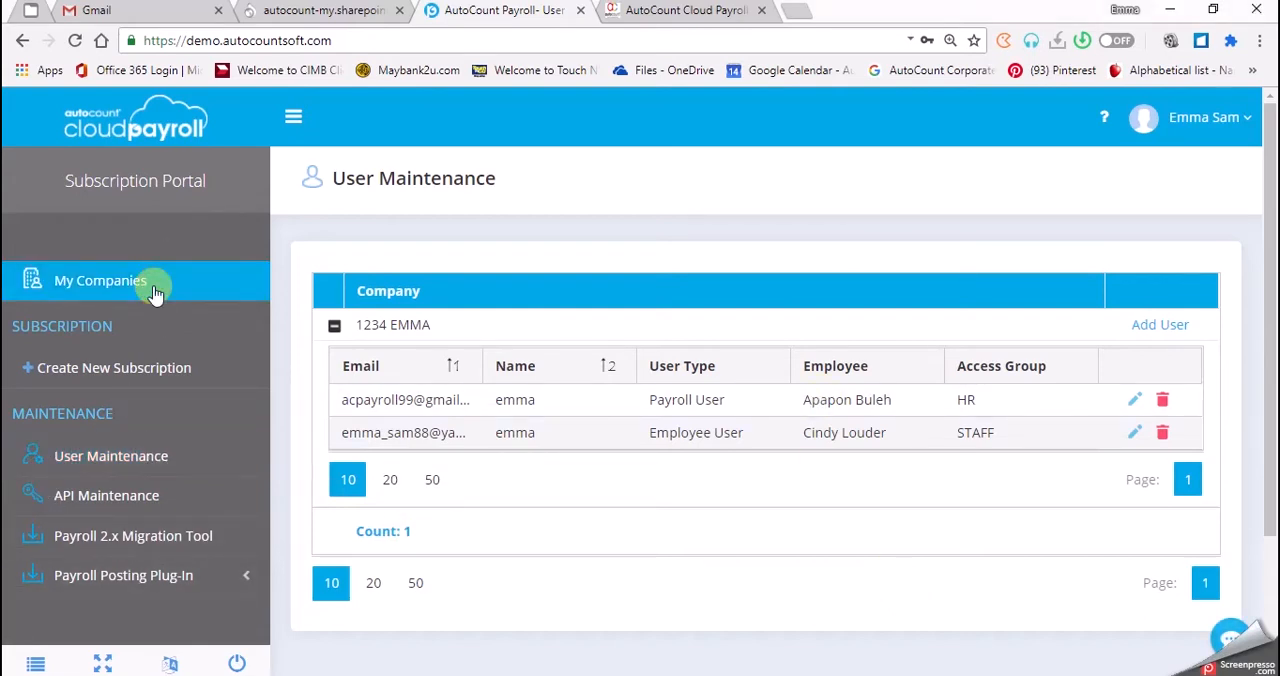
scroll(402, 560, down, 1)
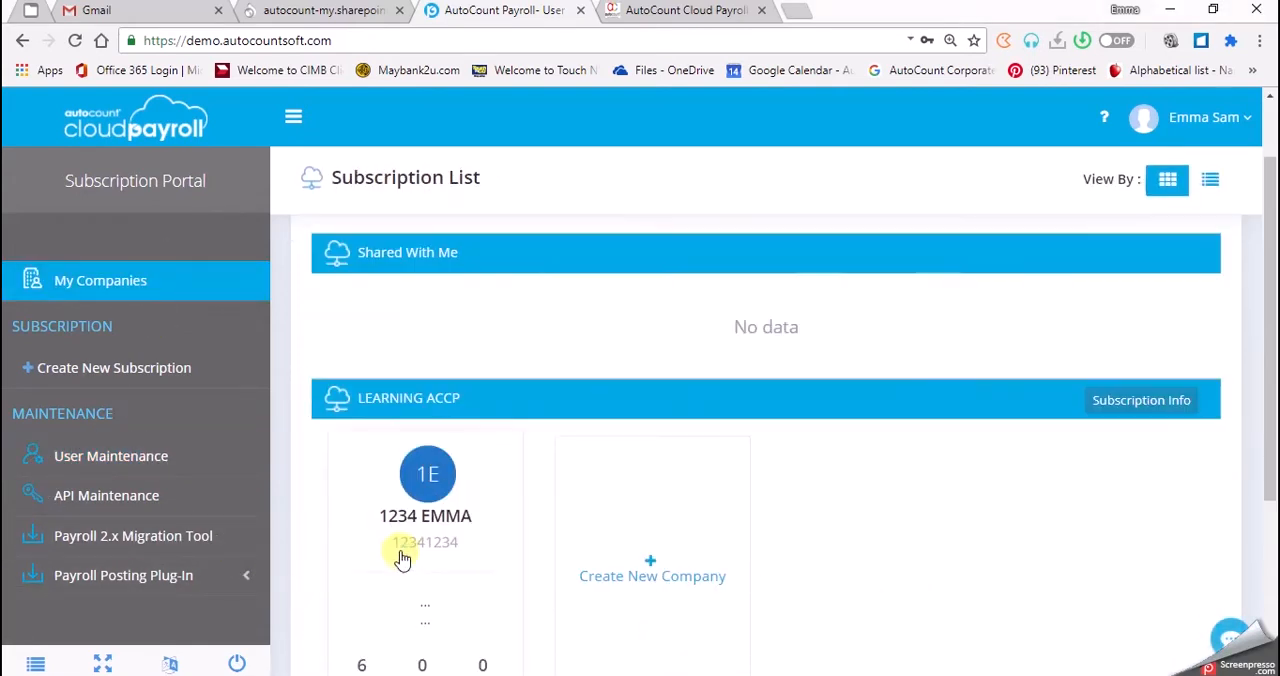
click(418, 546)
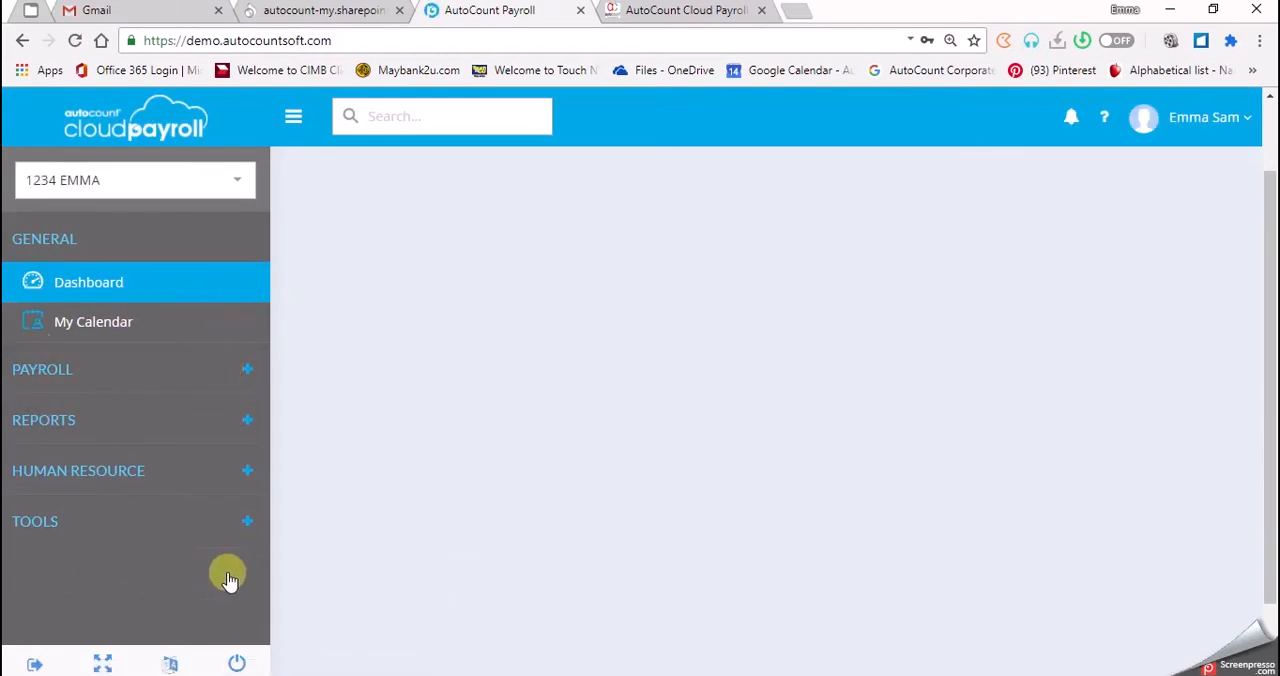
click(245, 524)
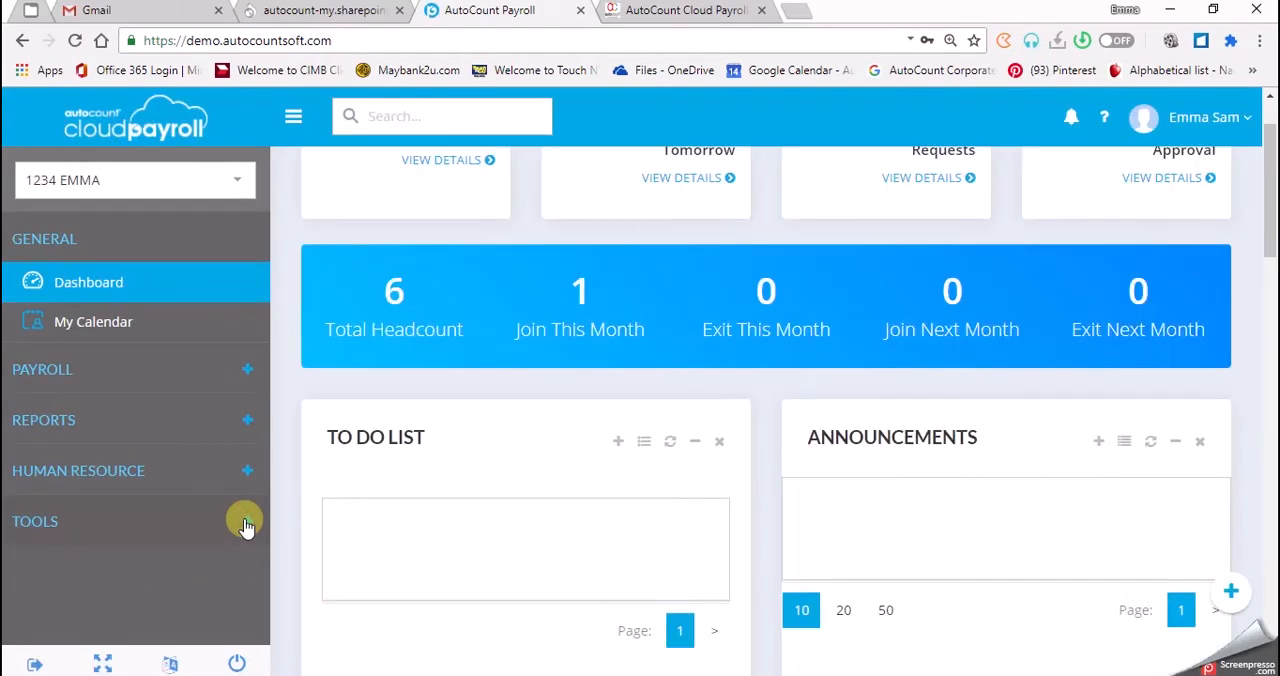
click(200, 539)
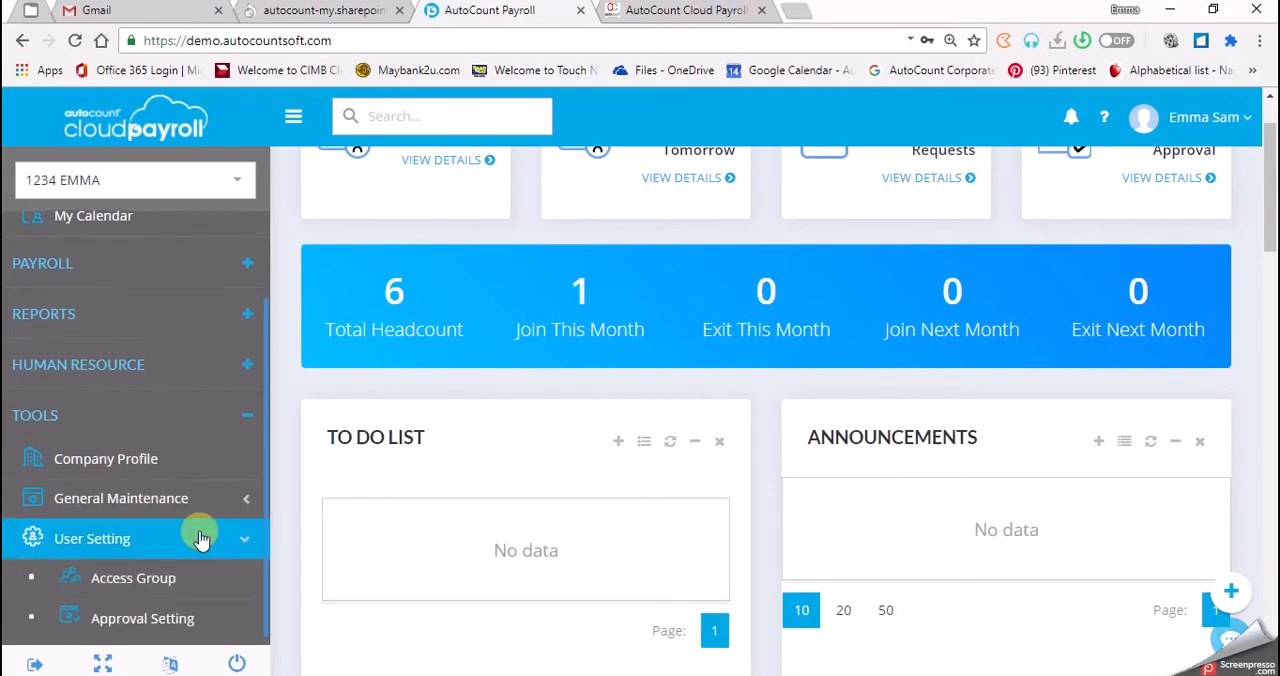
scroll(200, 534, down, 2)
click(208, 514)
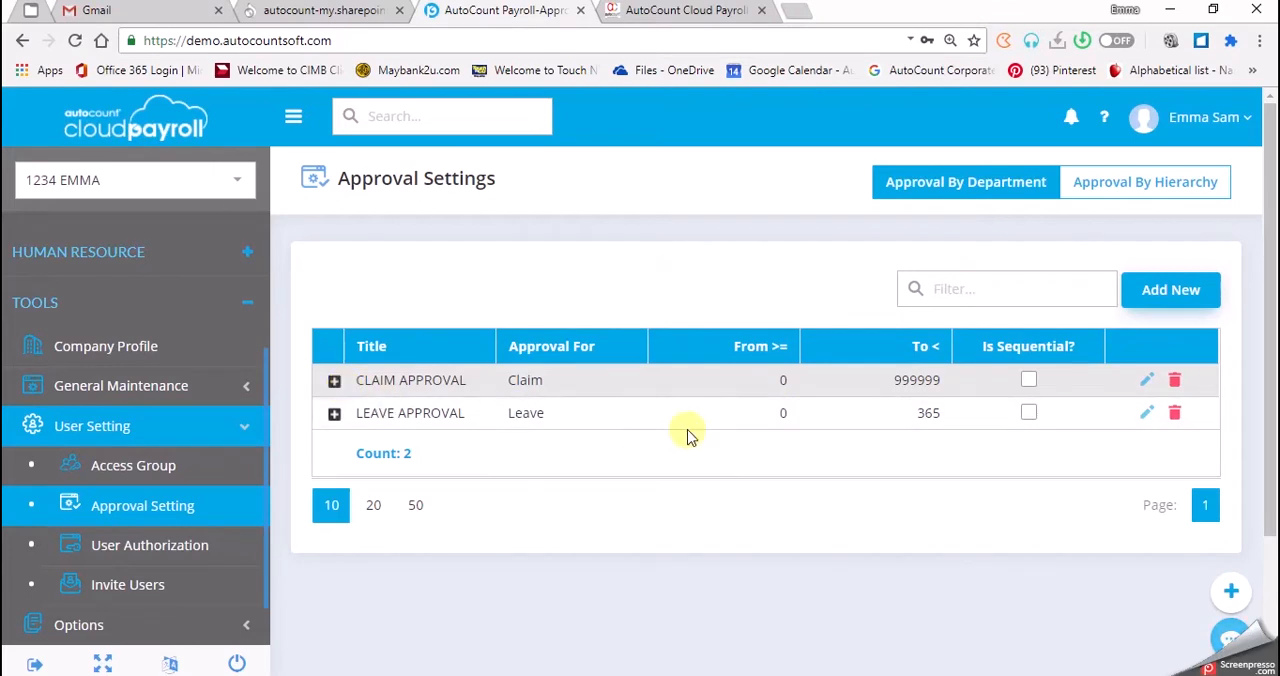
Open the LEAVE APPROVAL group for editing and change its title to OPE LEAVE.
click(1148, 414)
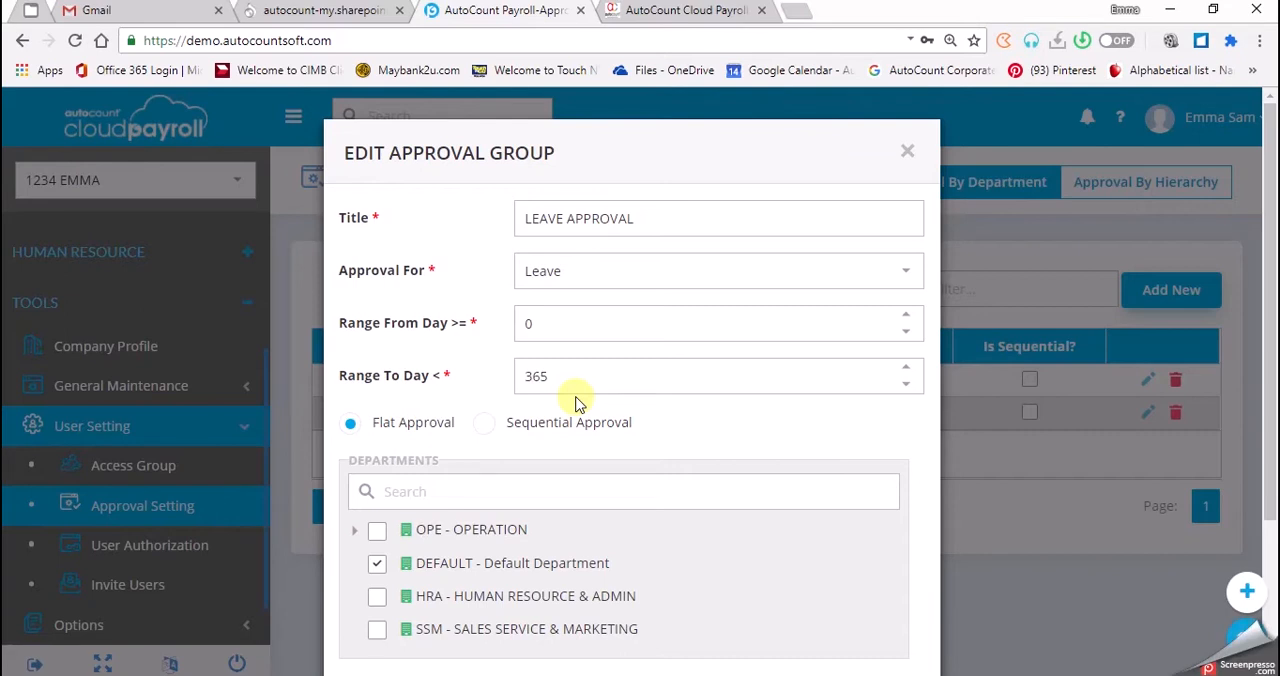
click(652, 206)
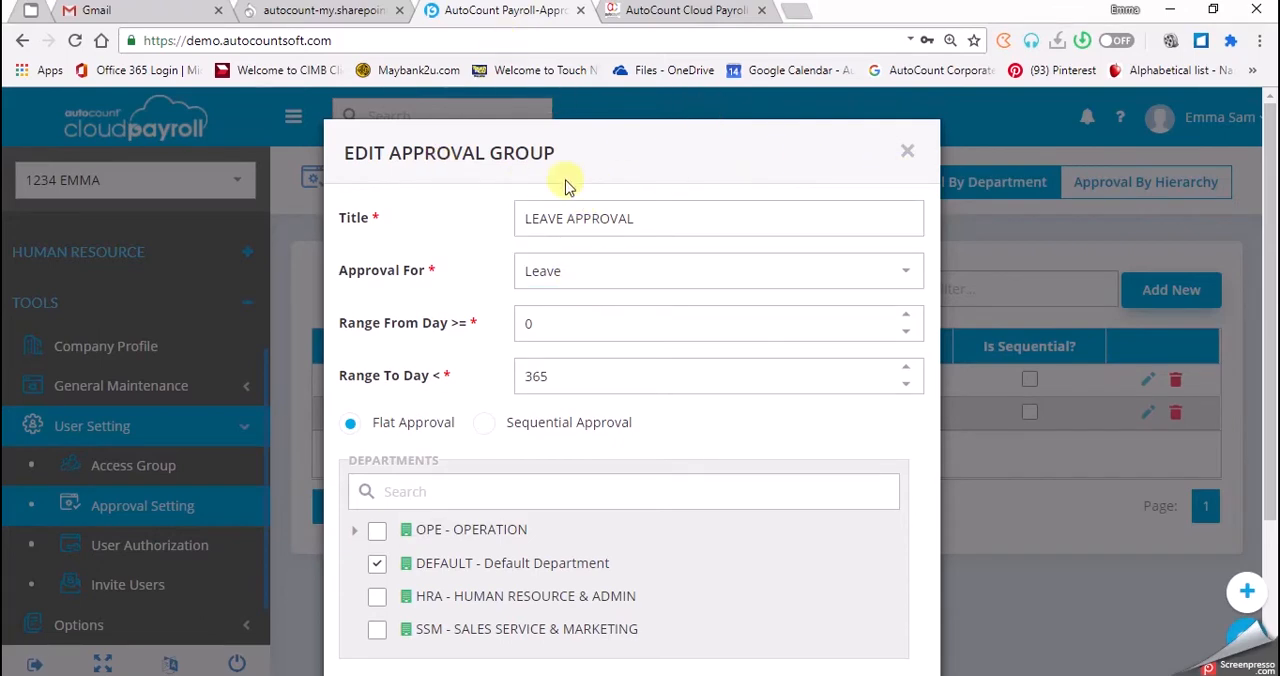
double_click(441, 163)
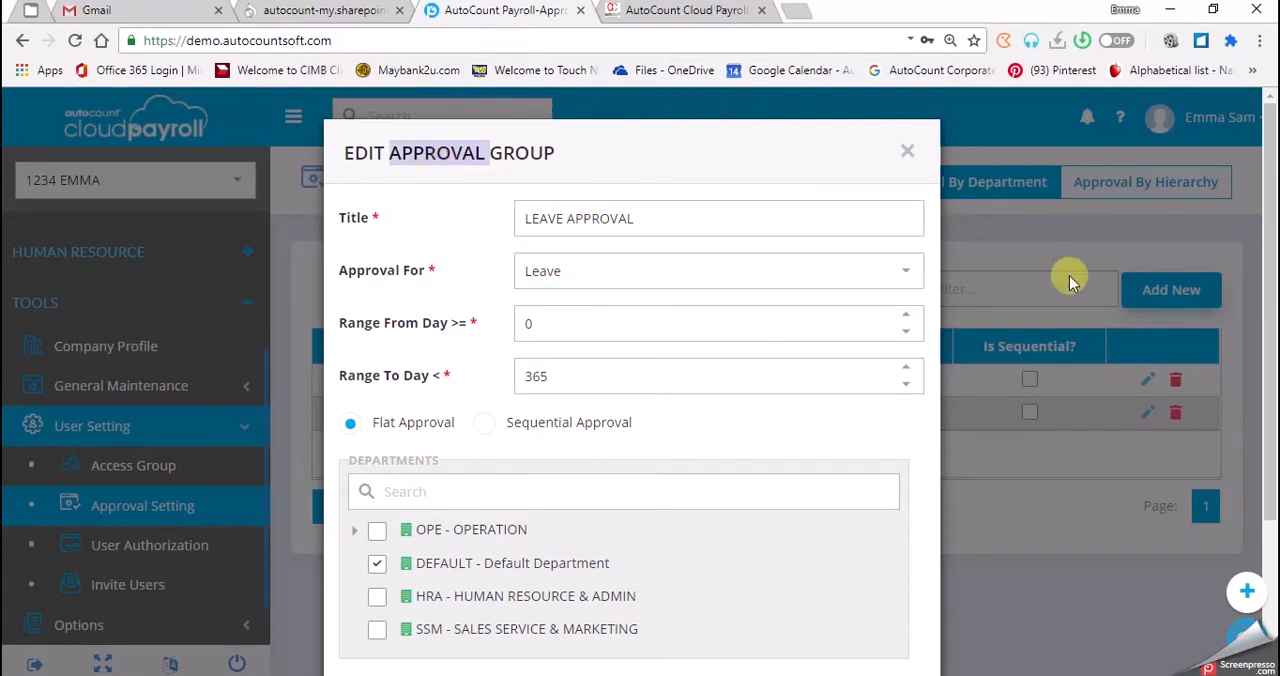
click(645, 219)
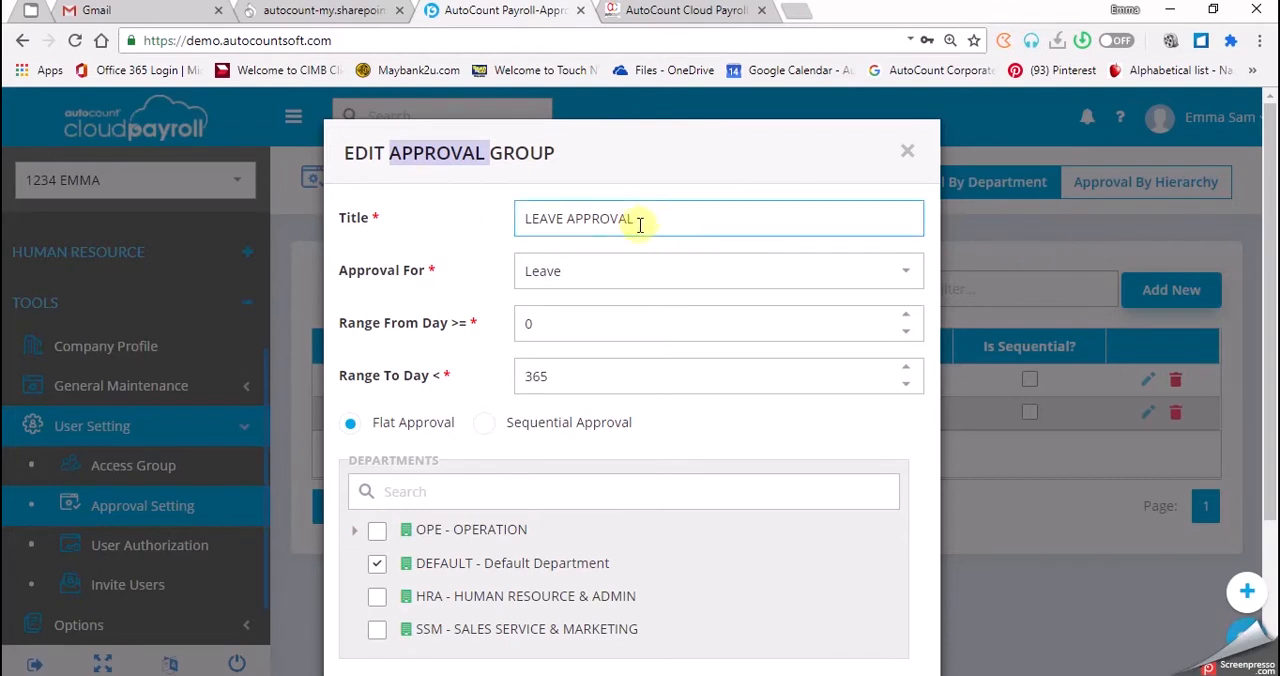
click(566, 218)
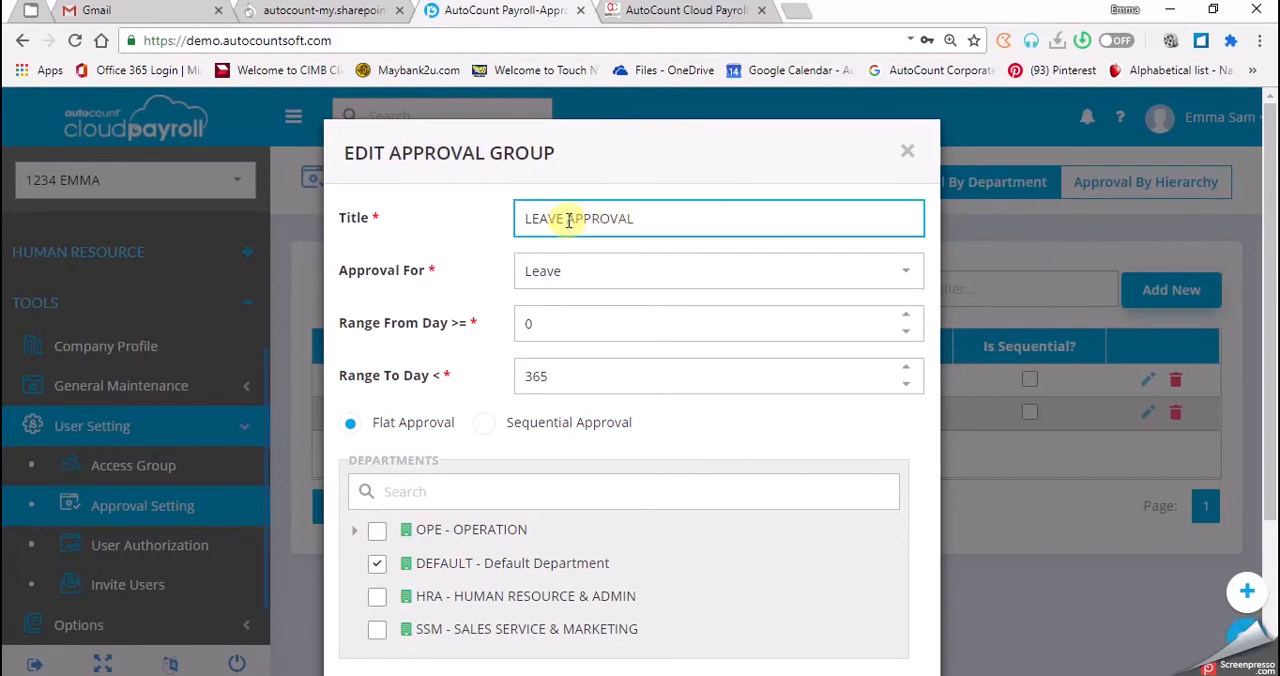
drag(646, 218, 568, 218)
key(BackSpace)
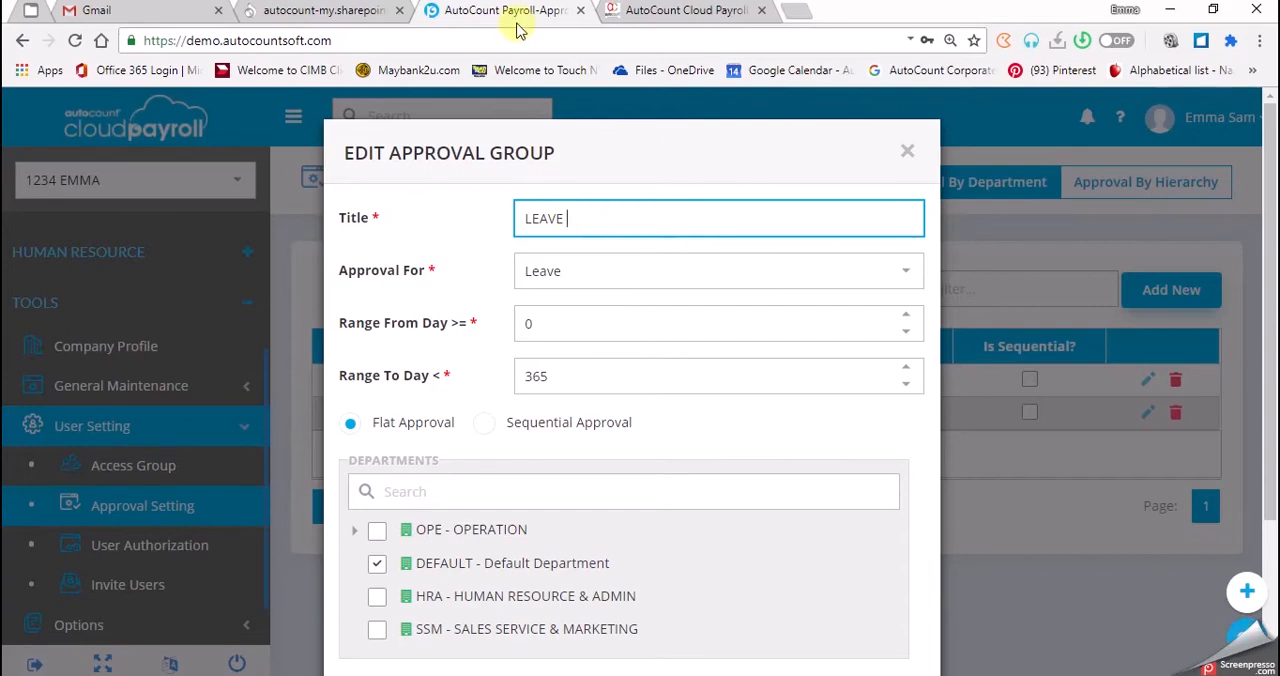
click(526, 228)
text(OPE)
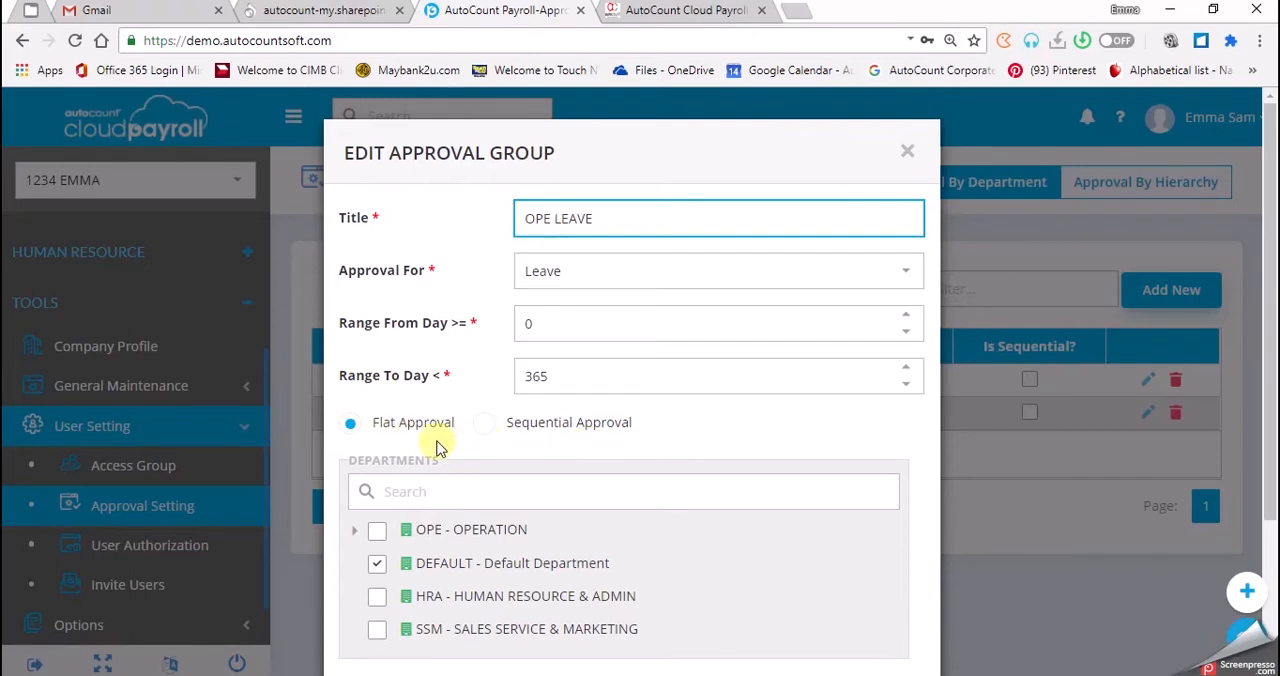
Add the HR payroll user's e-mail as a second approver of the leave approval group.
scroll(417, 441, down, 1)
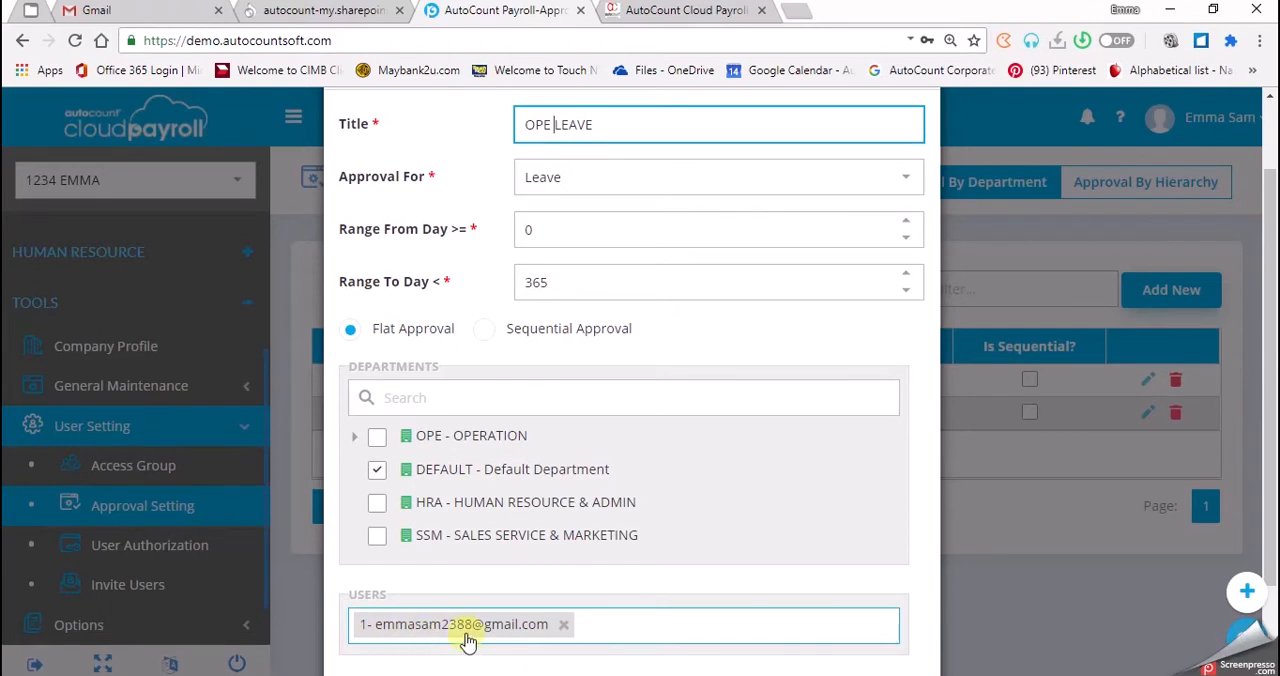
click(606, 624)
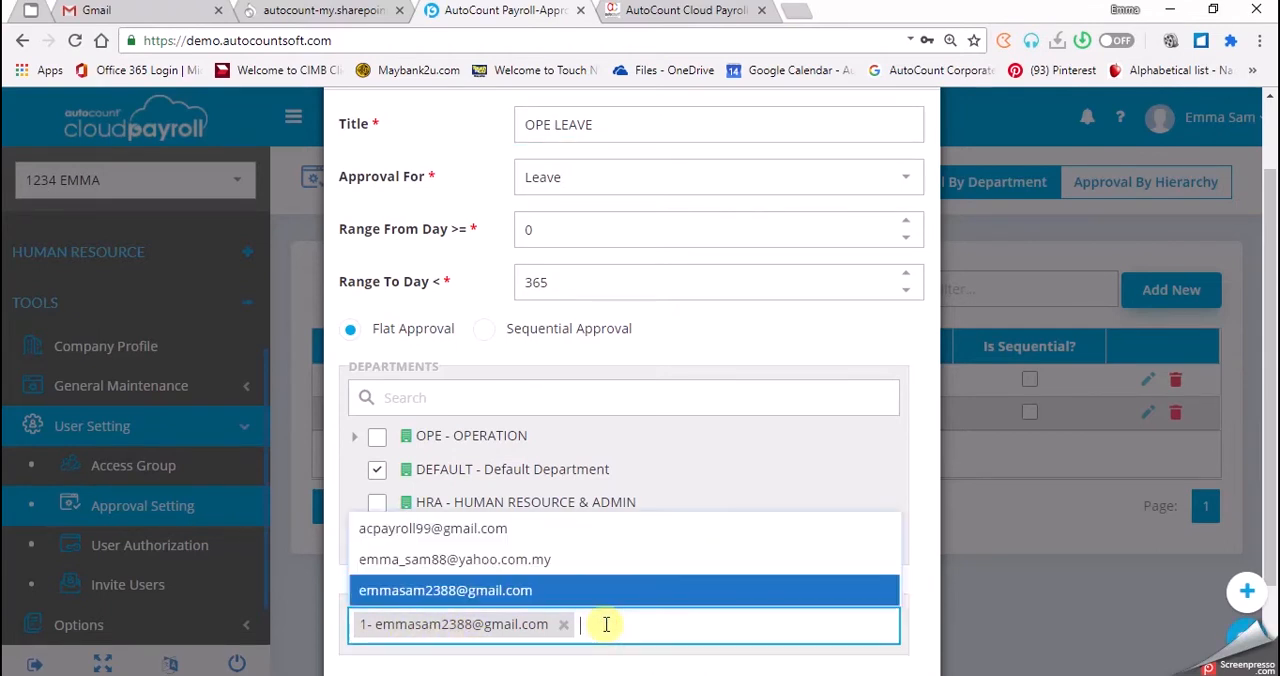
text(2)
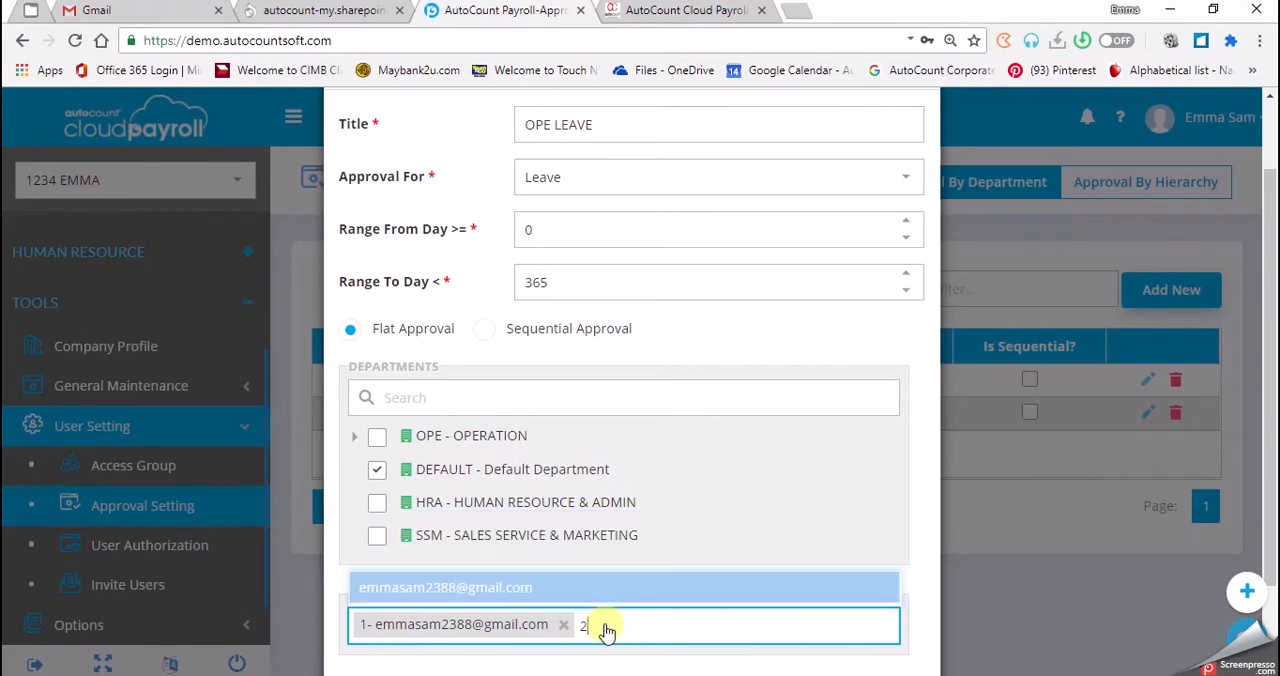
key(BackSpace)
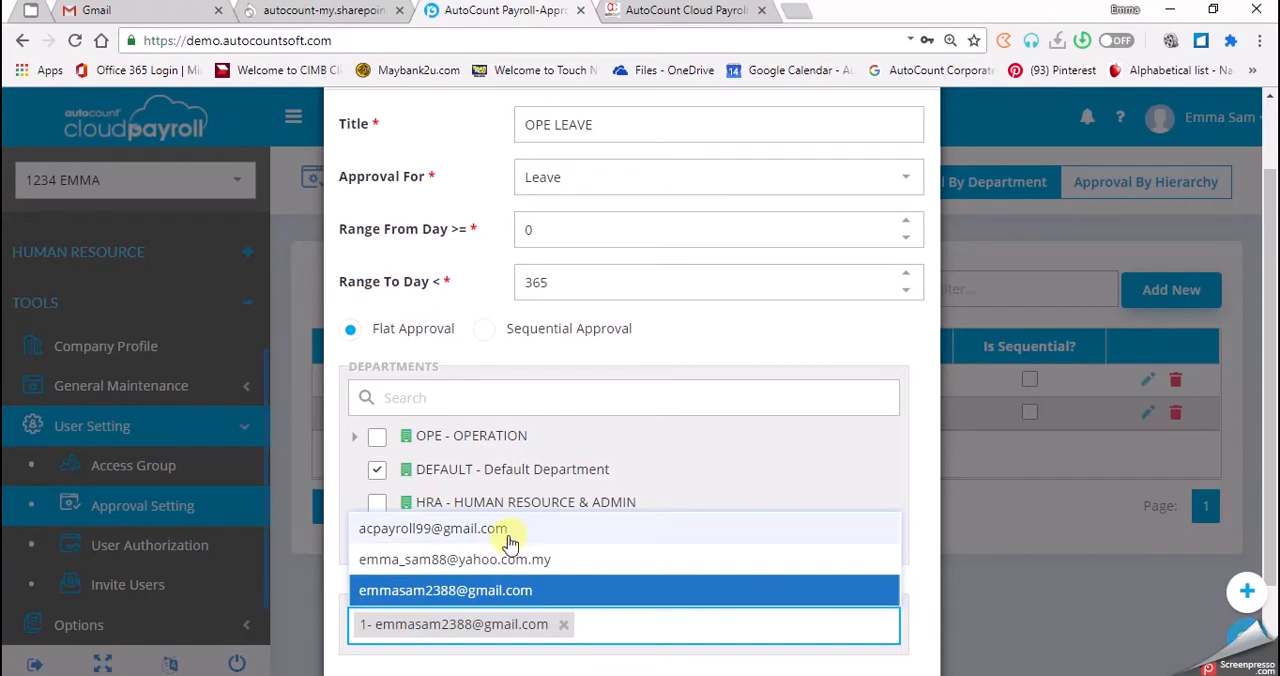
click(436, 538)
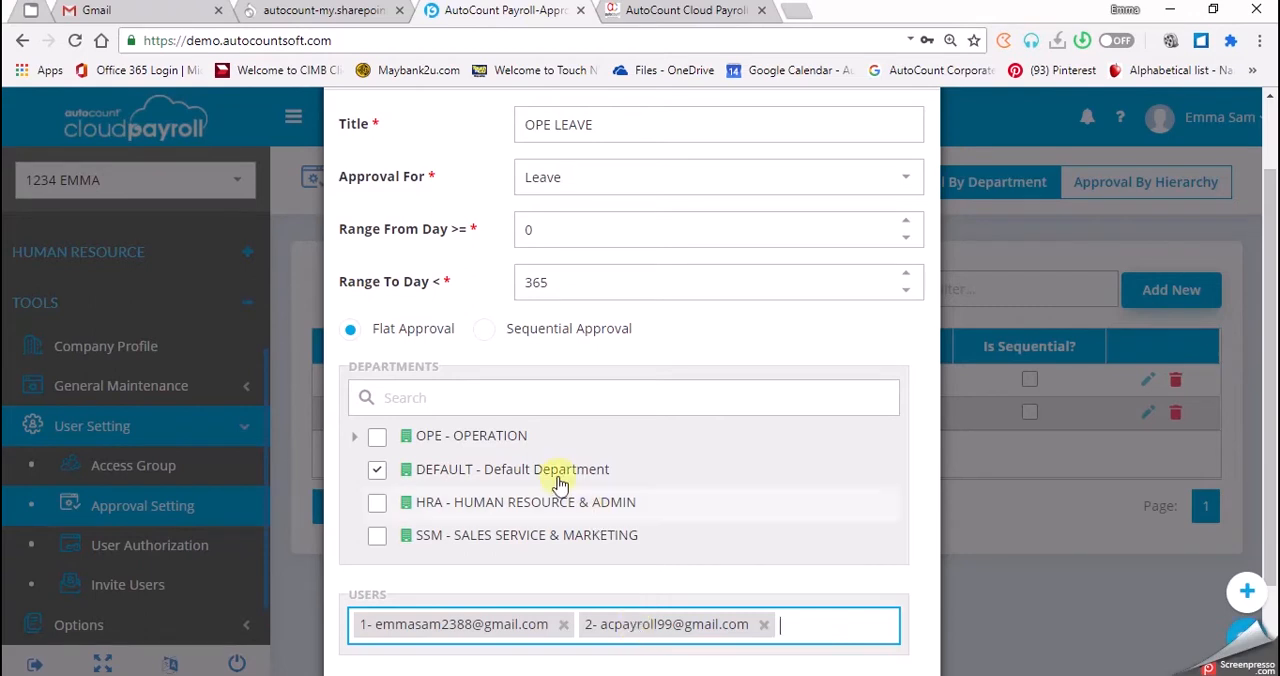
Switch the leave approval group to Sequential Approval and point out the order of its approvers.
click(485, 338)
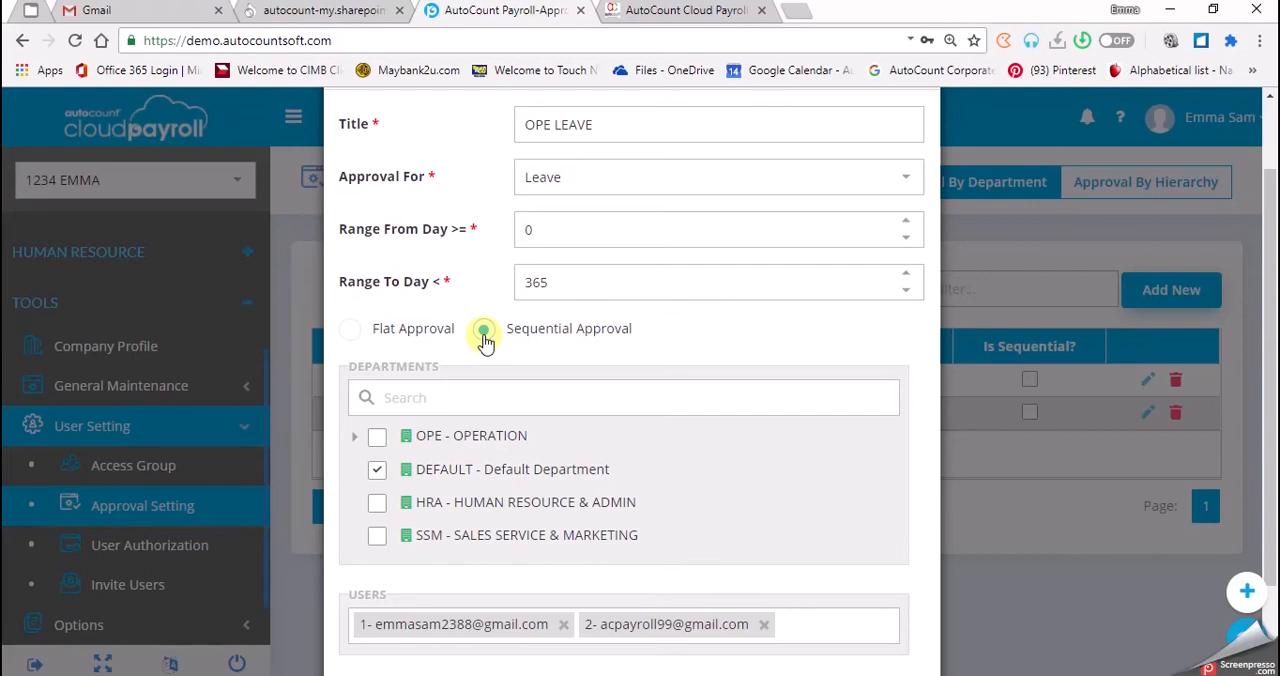
click(370, 636)
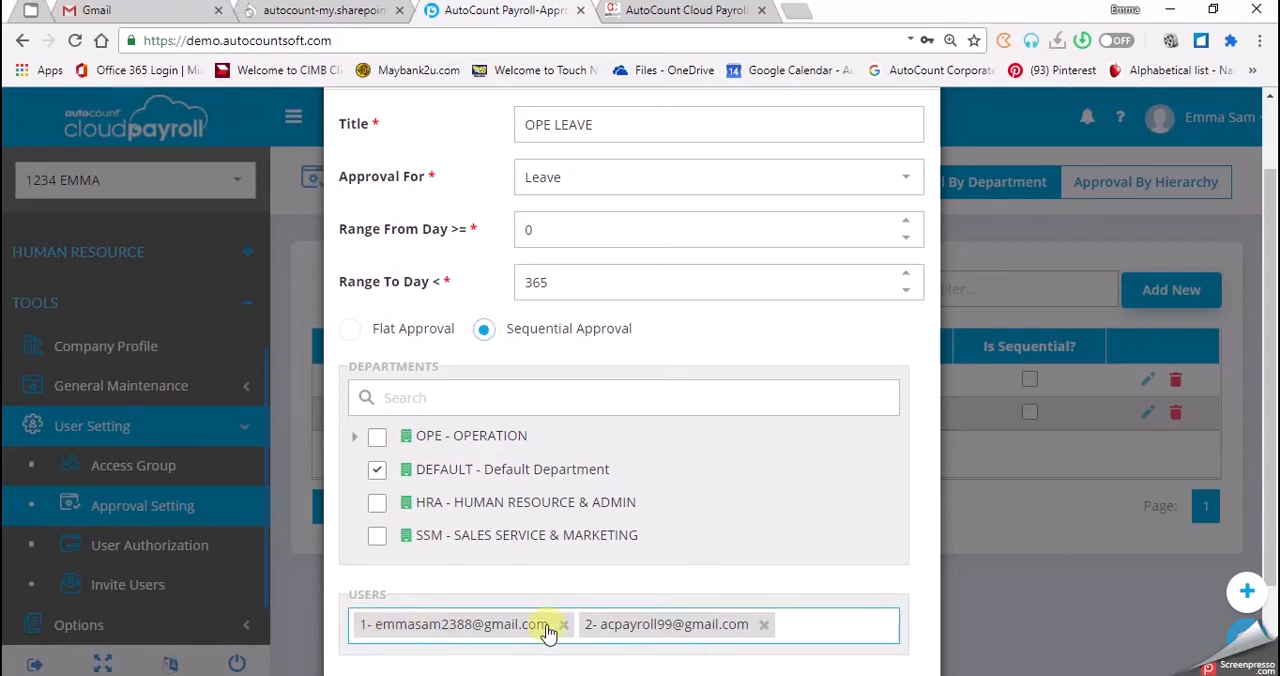
click(562, 663)
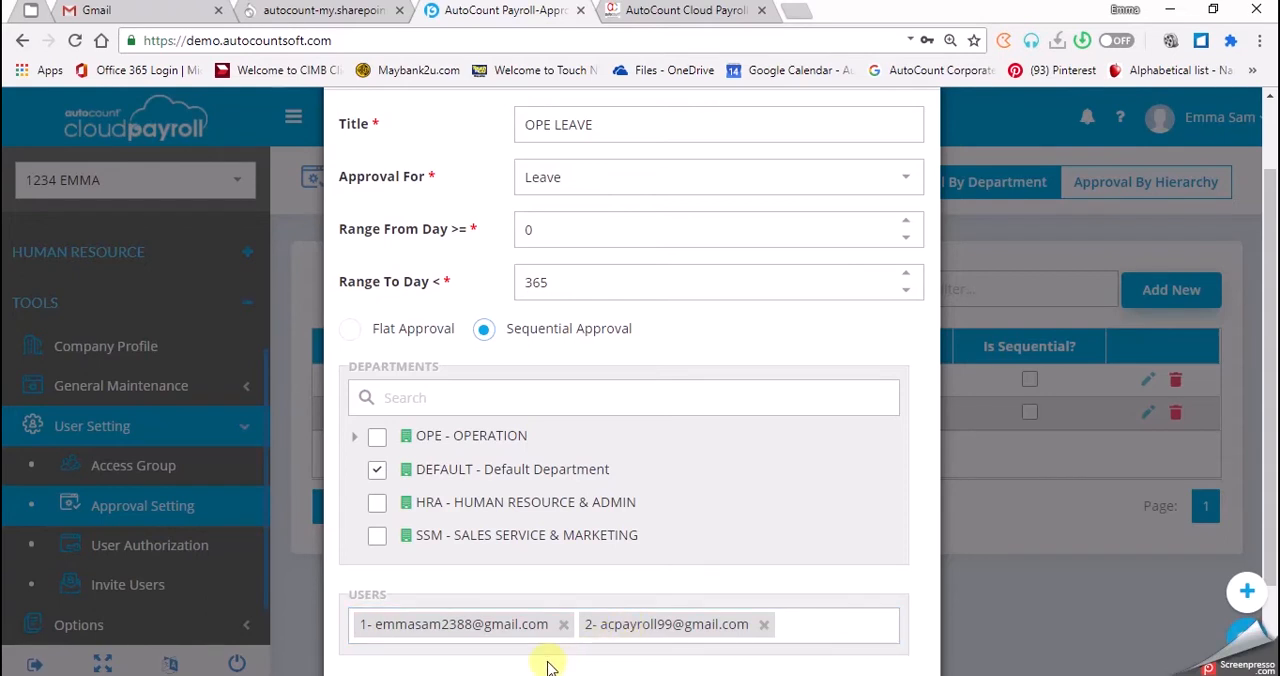
click(355, 632)
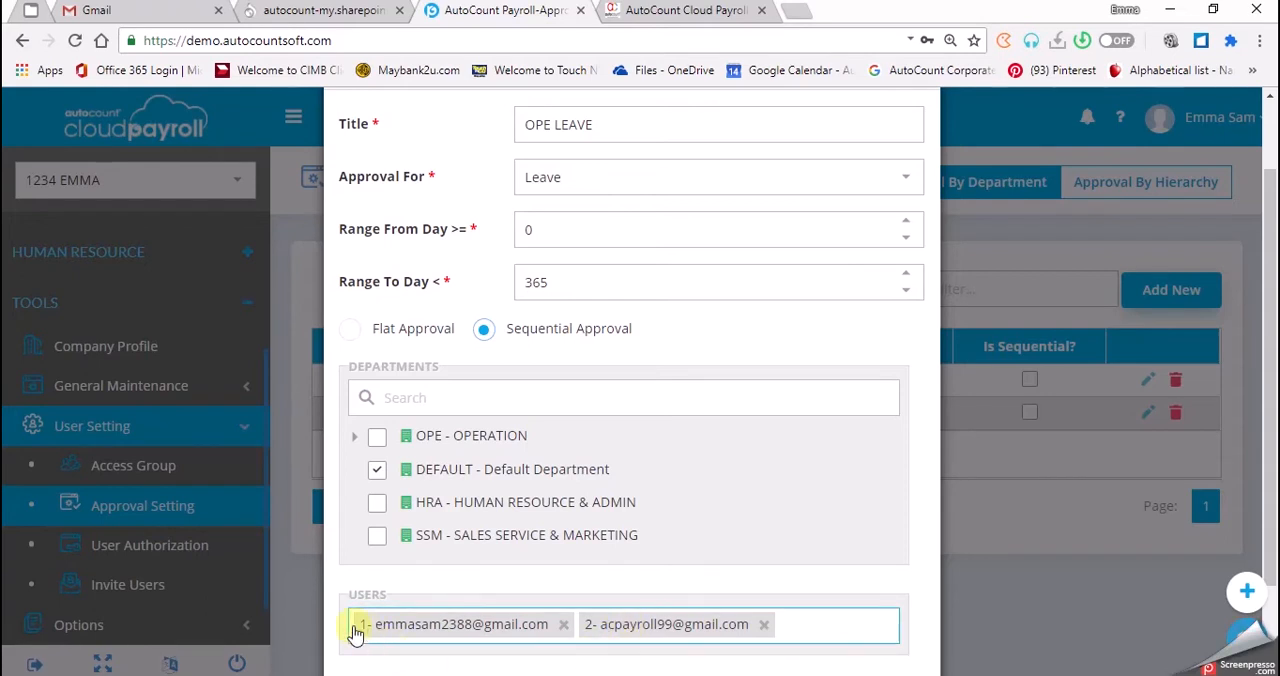
click(356, 652)
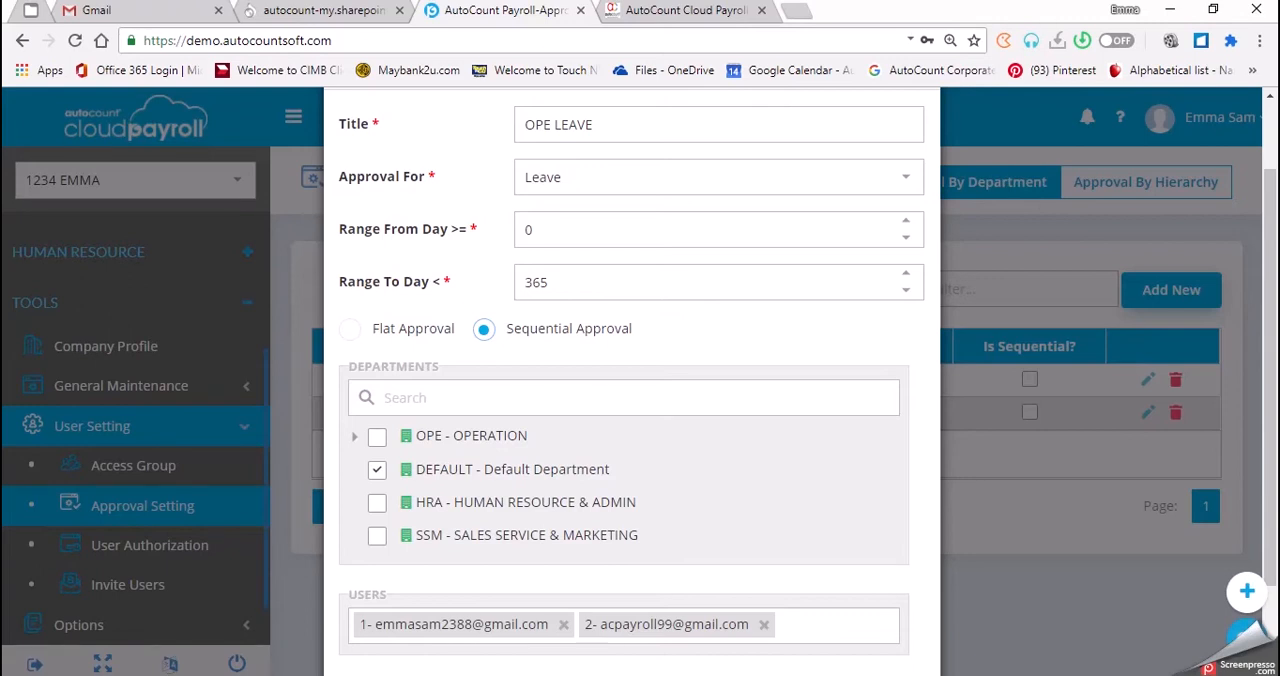
Set the leave approval group back to Flat Approval and remove its second approver.
click(349, 329)
click(561, 409)
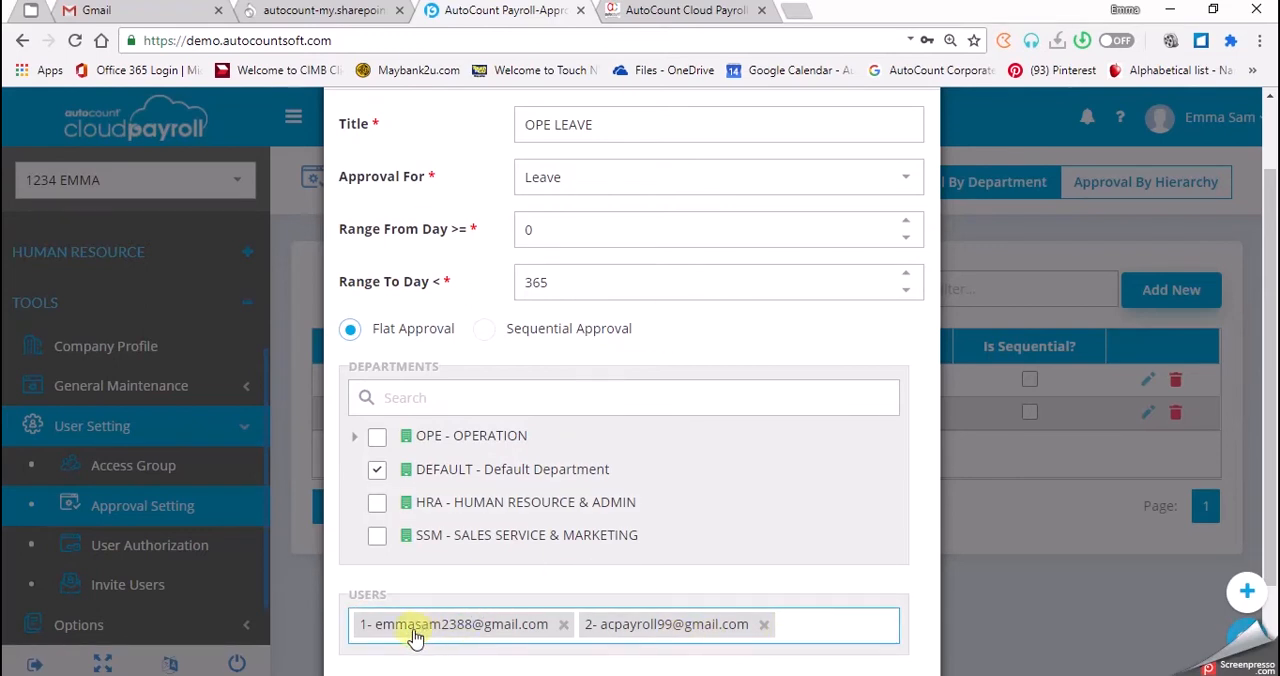
click(763, 626)
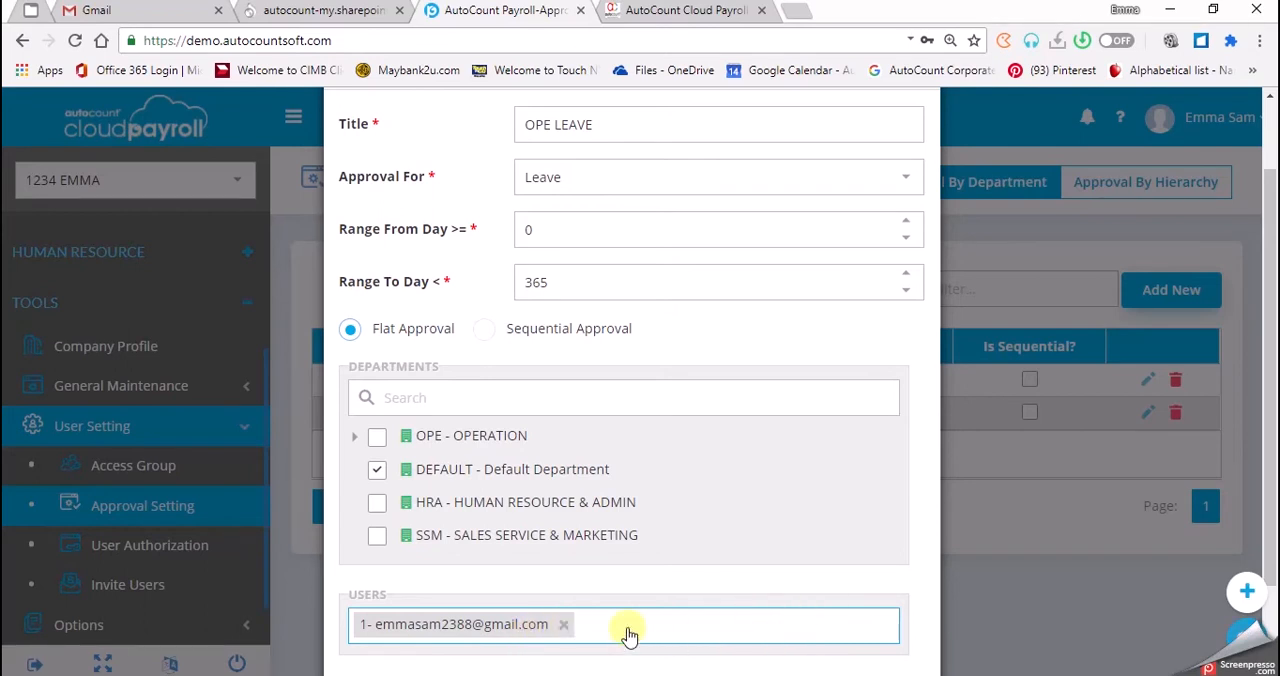
Assign the group to OPE - OPERATION with its sub-departments ORD - ORDER PROCESSING and PUR - PURCHASING, and deselect the Default Department.
scroll(628, 634, down, 2)
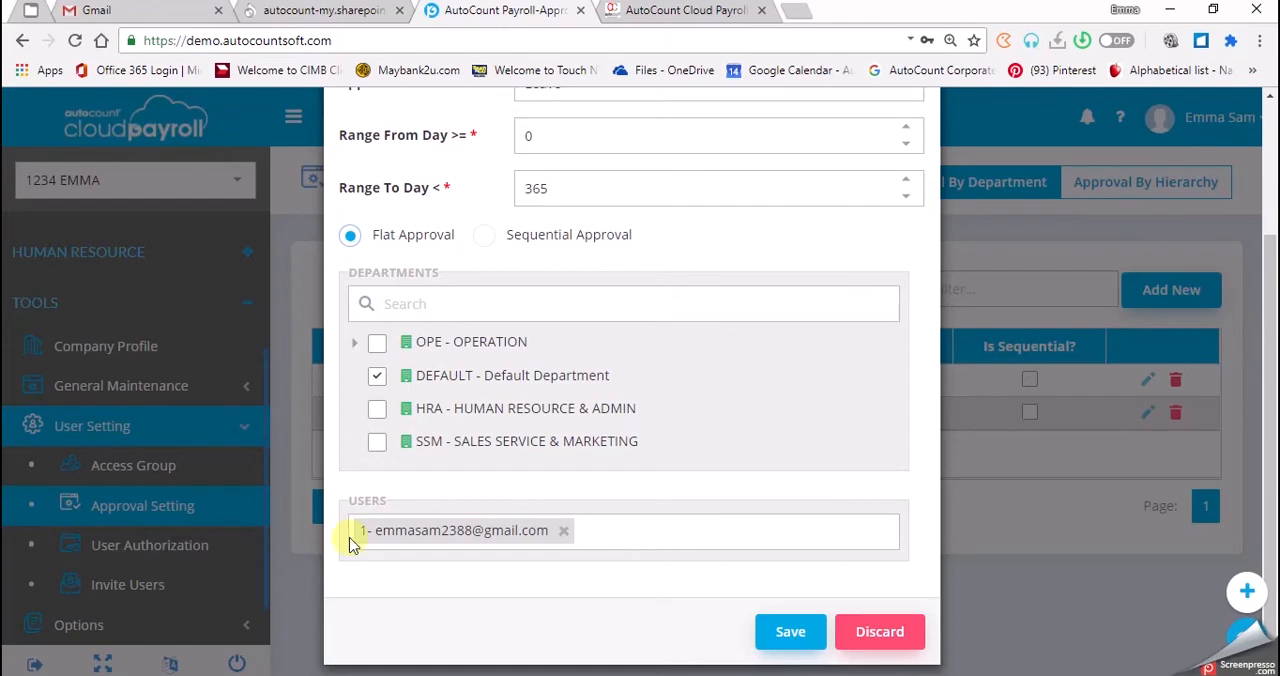
click(378, 372)
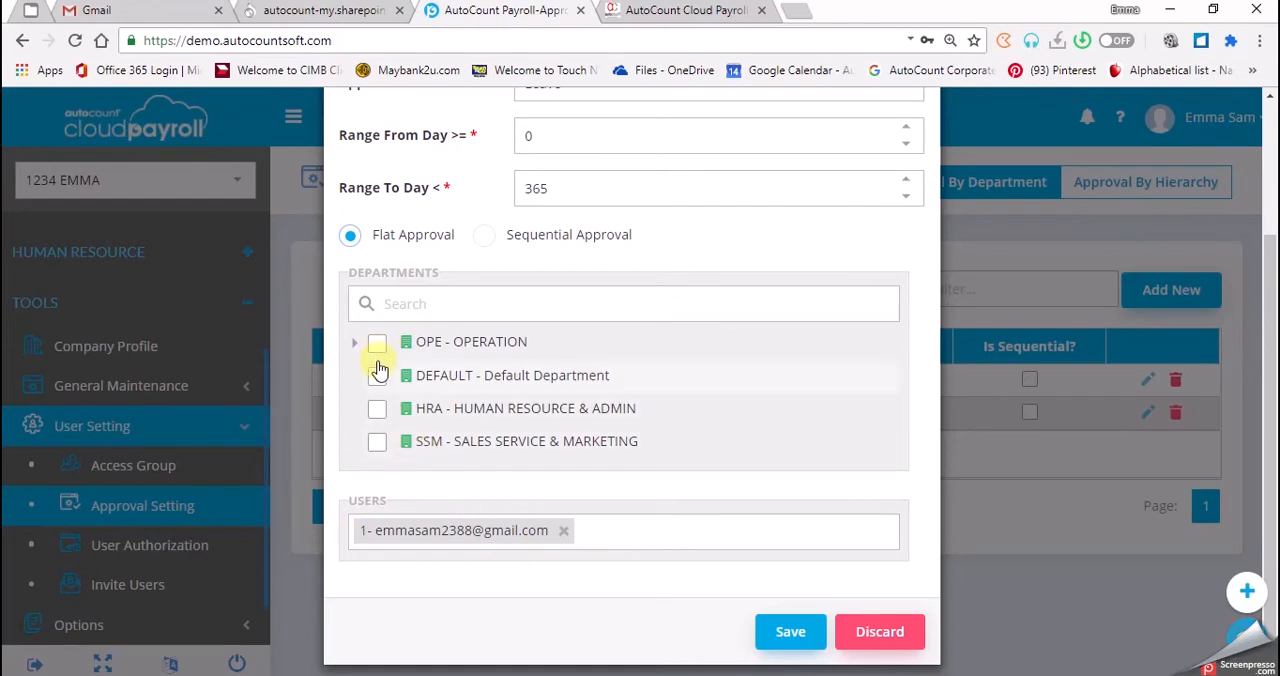
click(378, 372)
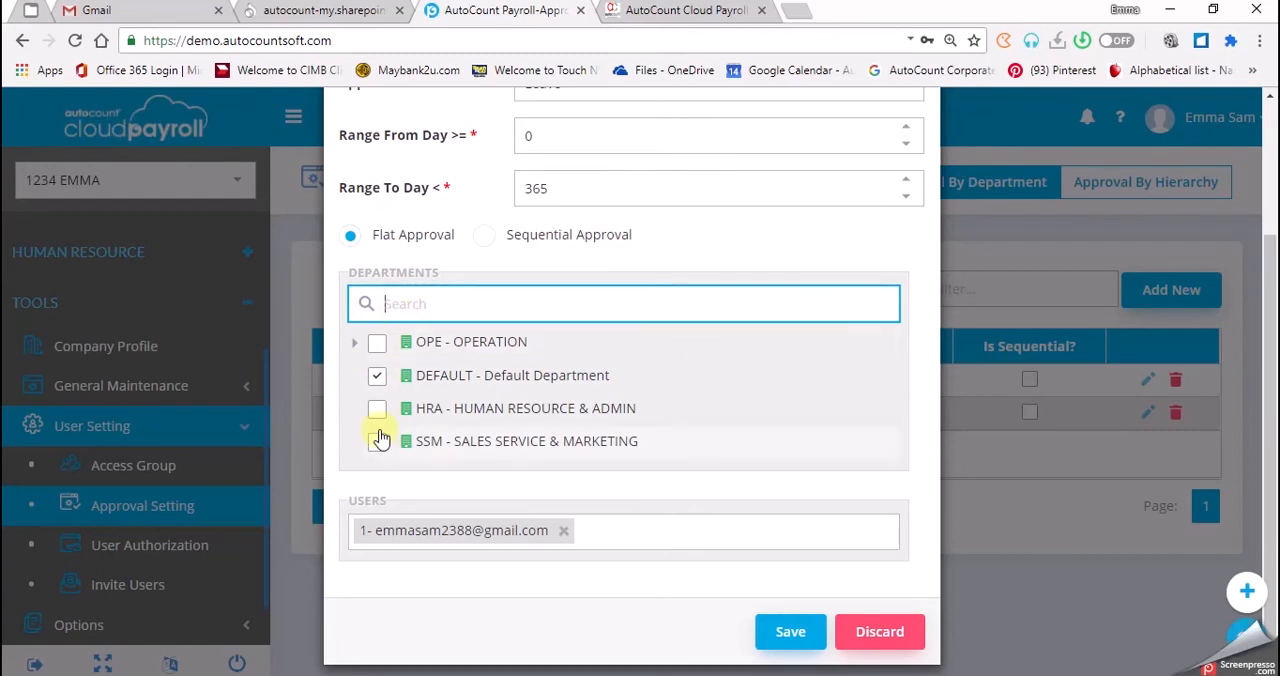
click(378, 343)
click(379, 377)
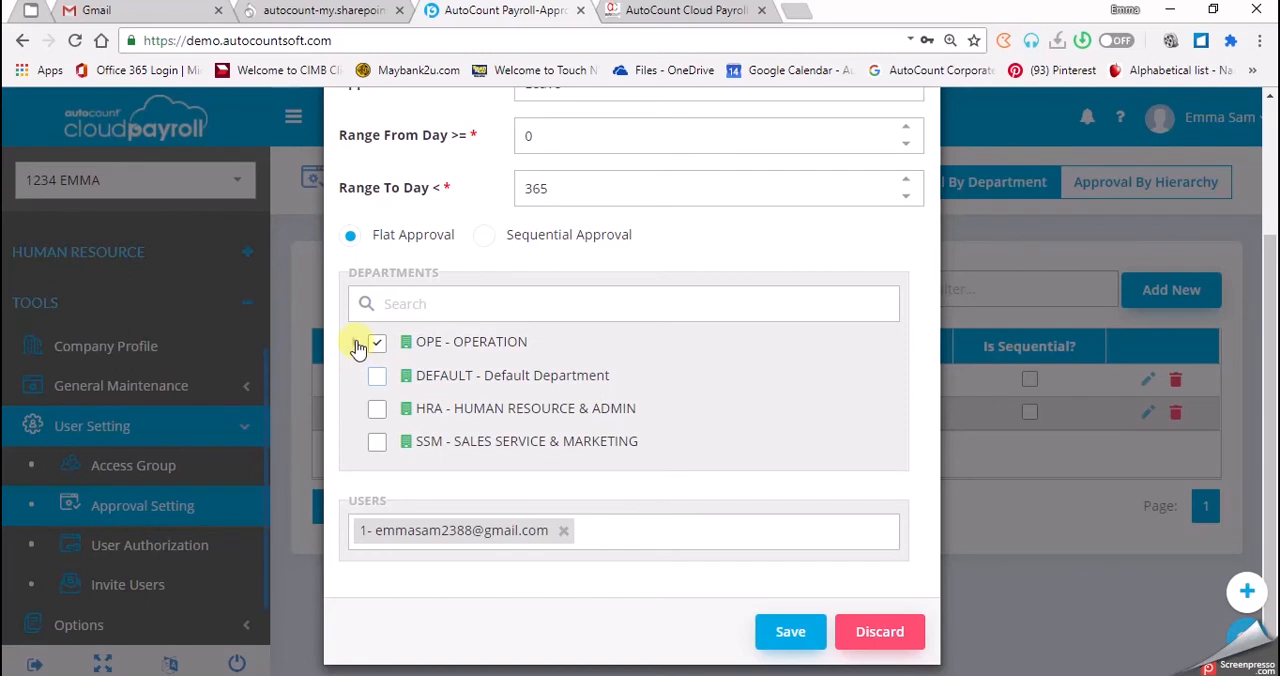
click(353, 343)
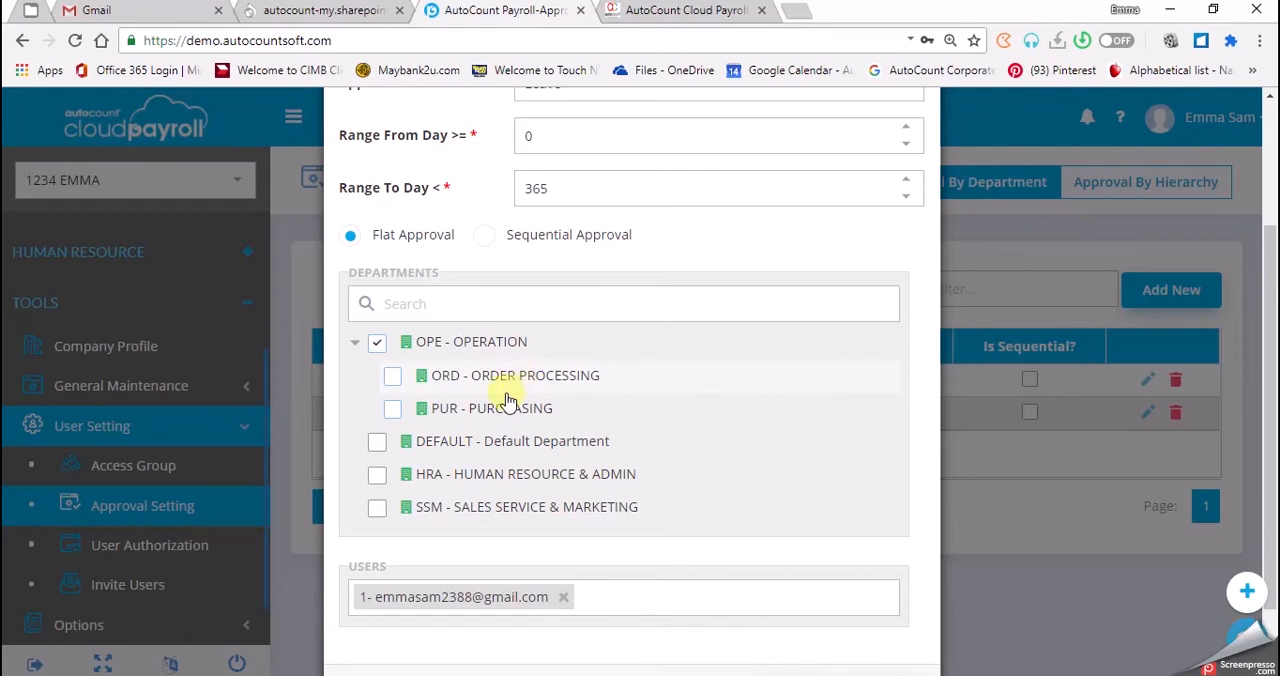
click(393, 378)
click(394, 410)
Replace the group's approver with the HR payroll user's e-mail and save the approval group.
click(510, 588)
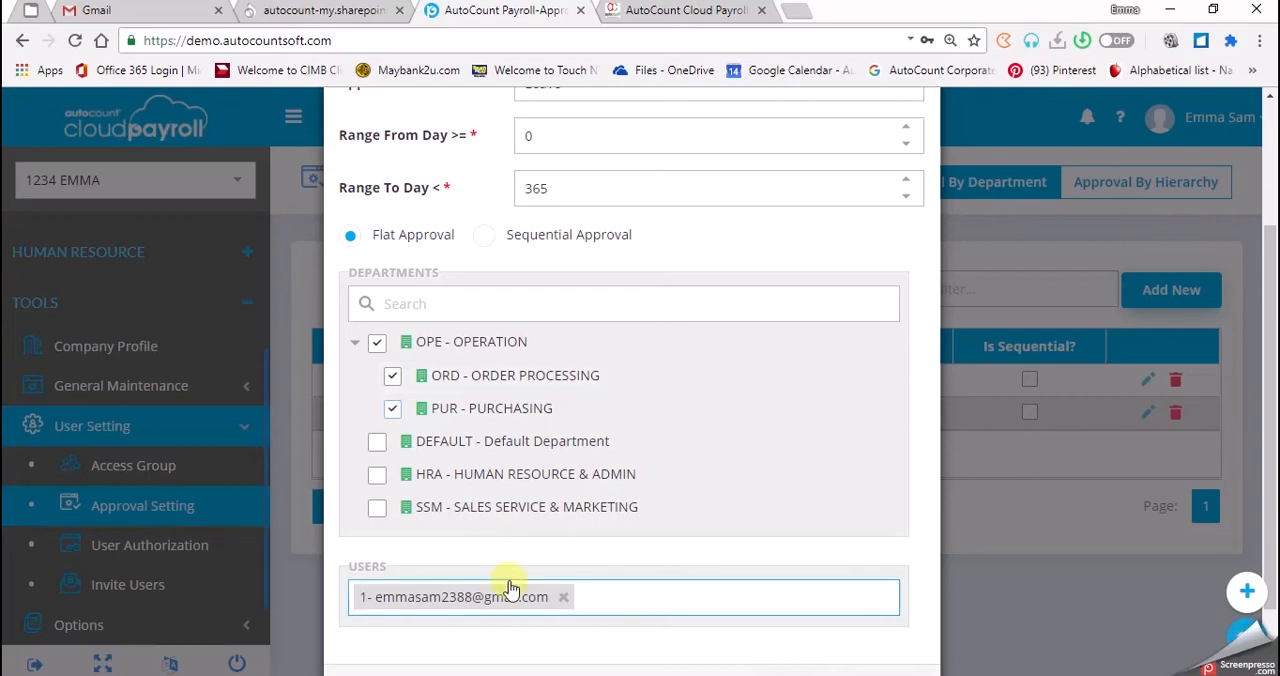
click(565, 598)
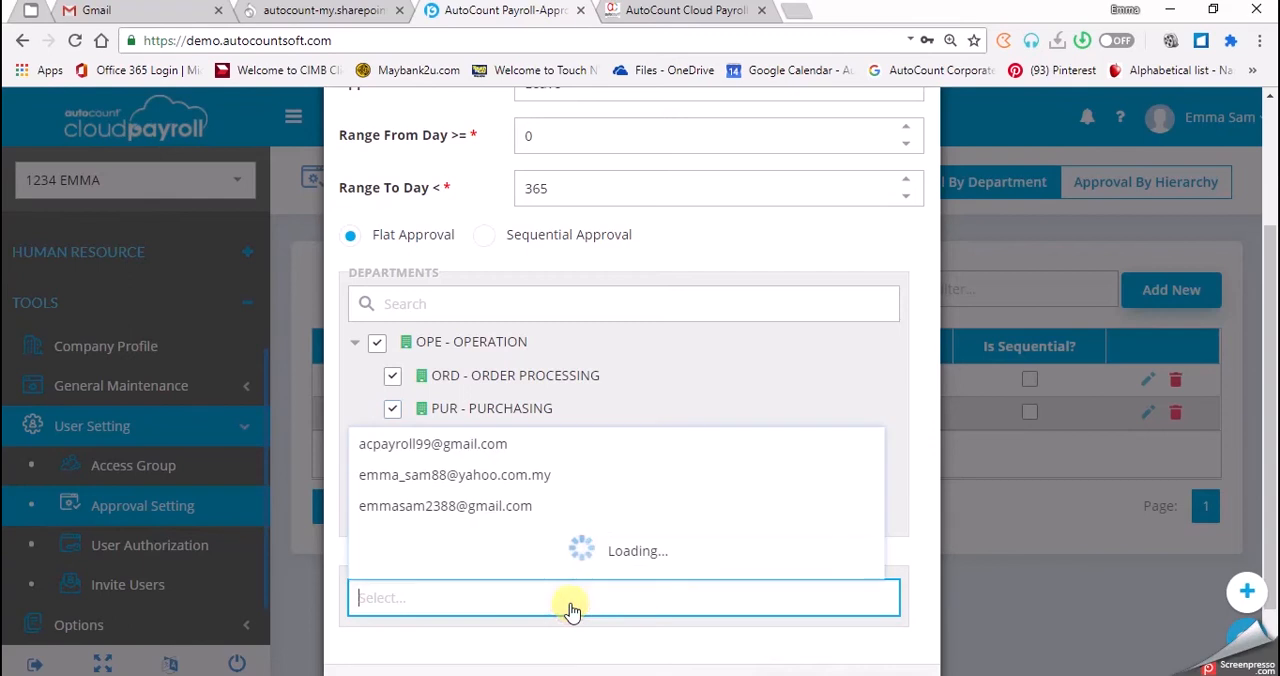
click(535, 509)
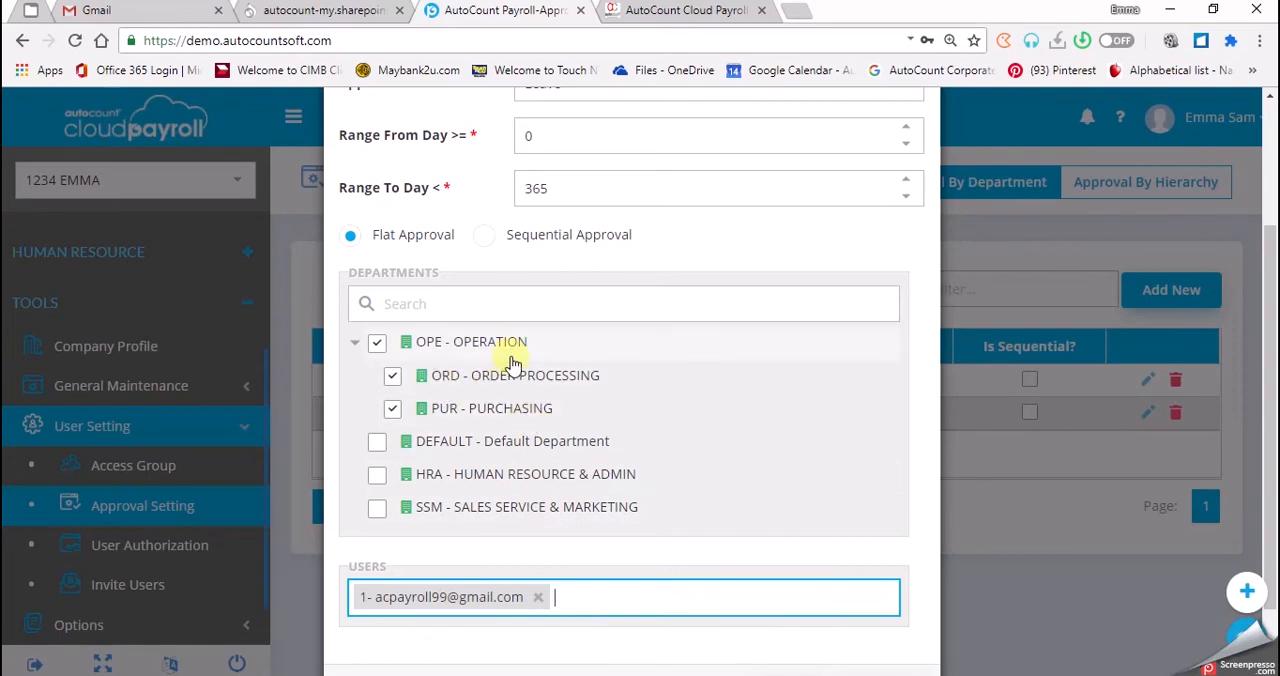
click(788, 622)
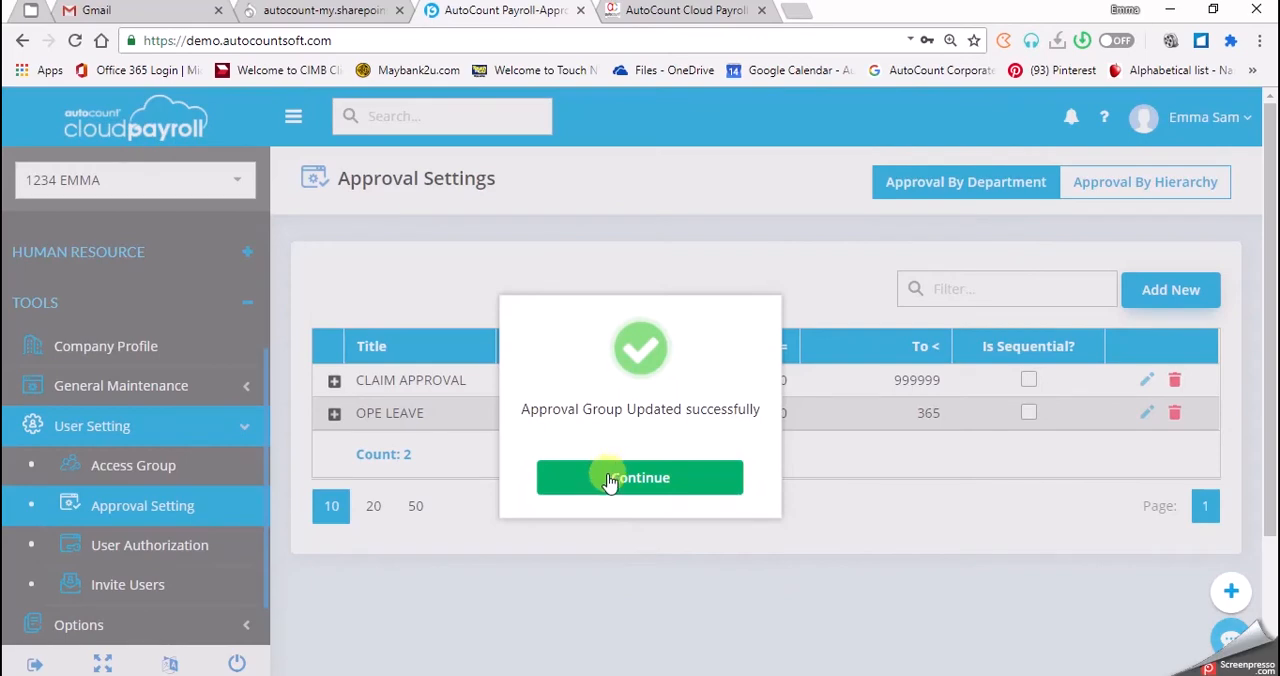
click(608, 478)
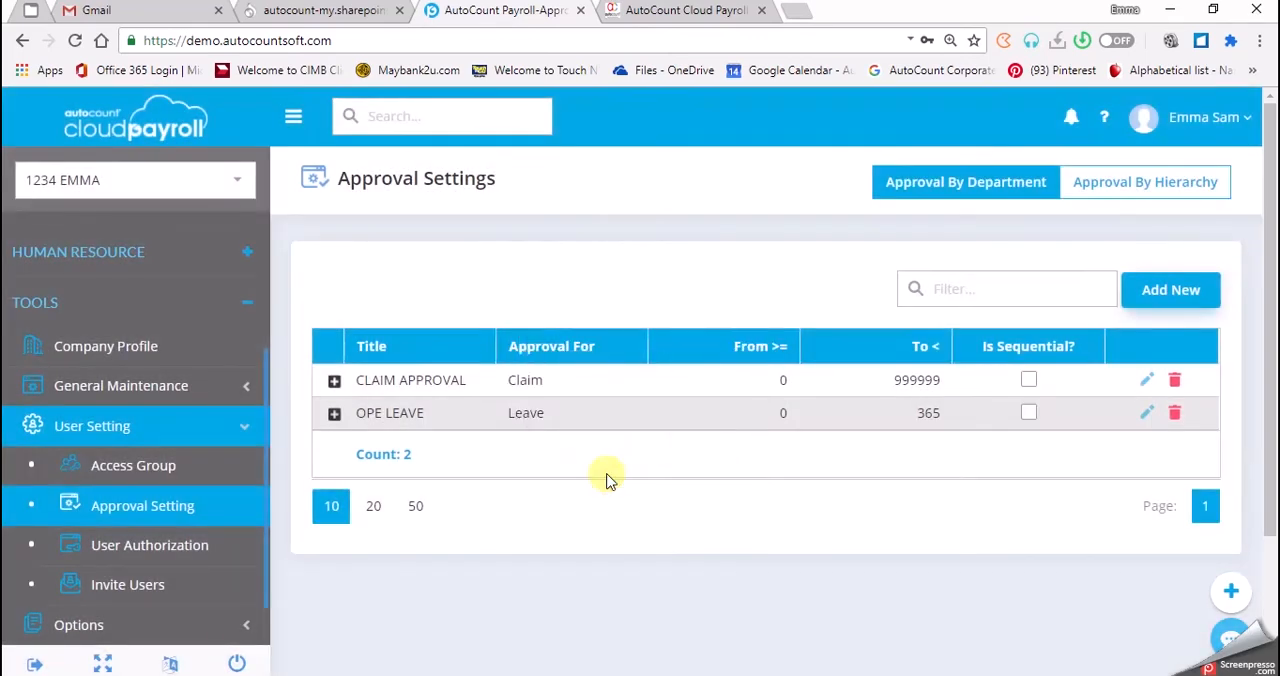
Open the CLAIM APPROVAL group for editing and rename it OPE CLAIM.
click(1149, 382)
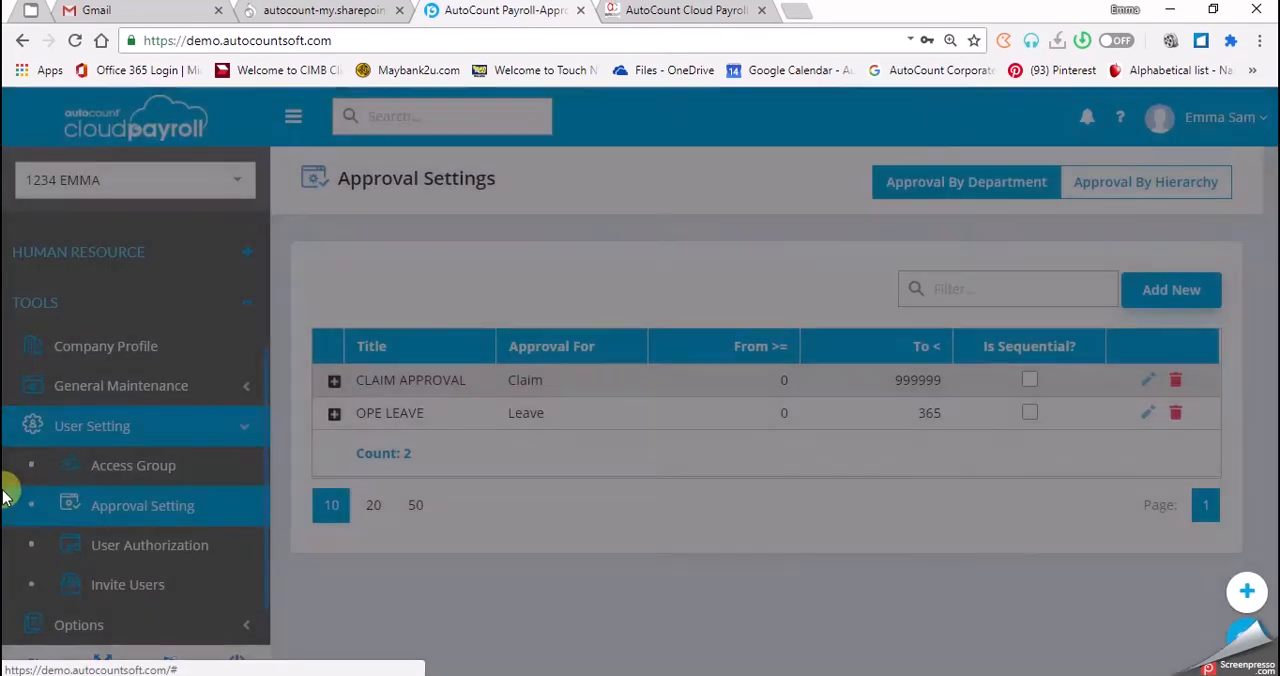
drag(663, 222, 567, 227)
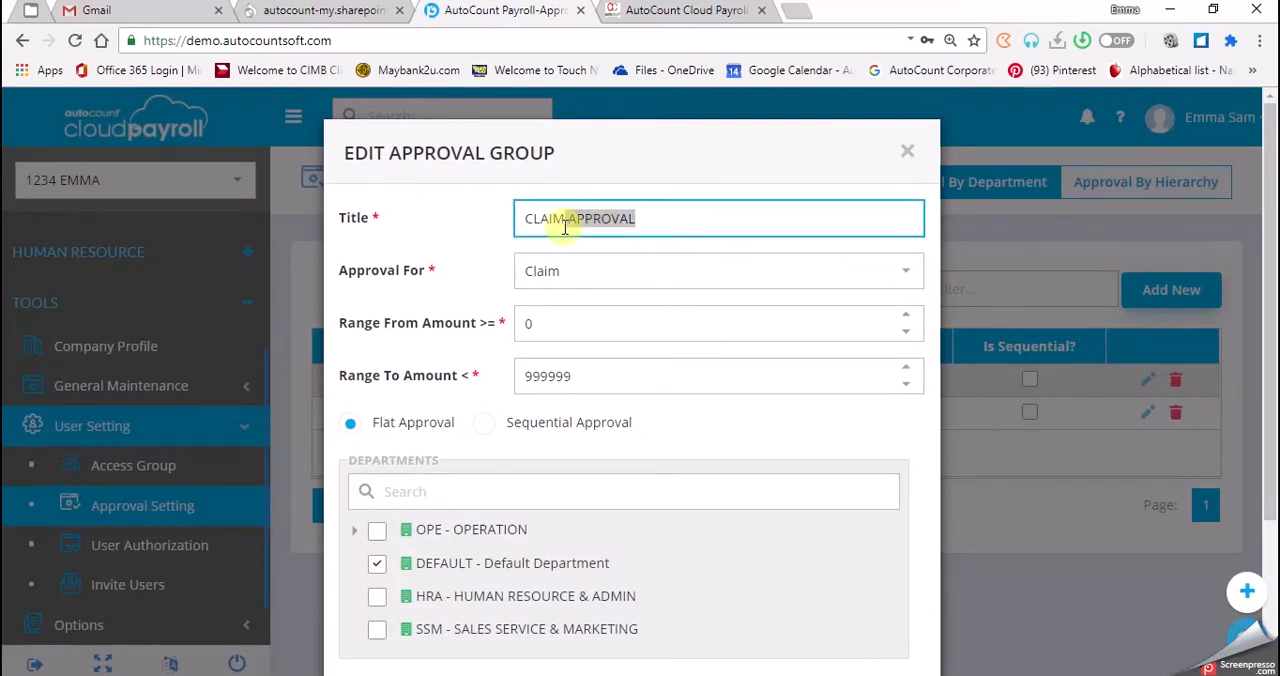
key(BackSpace)
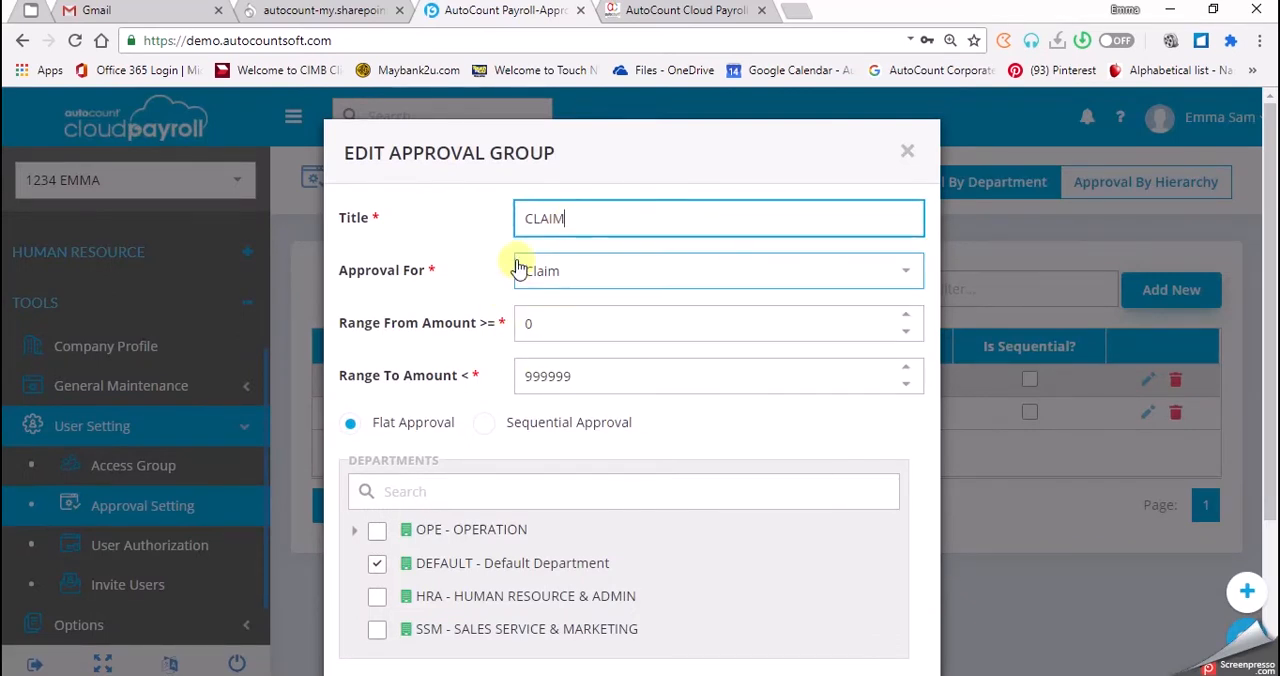
text(OPE)
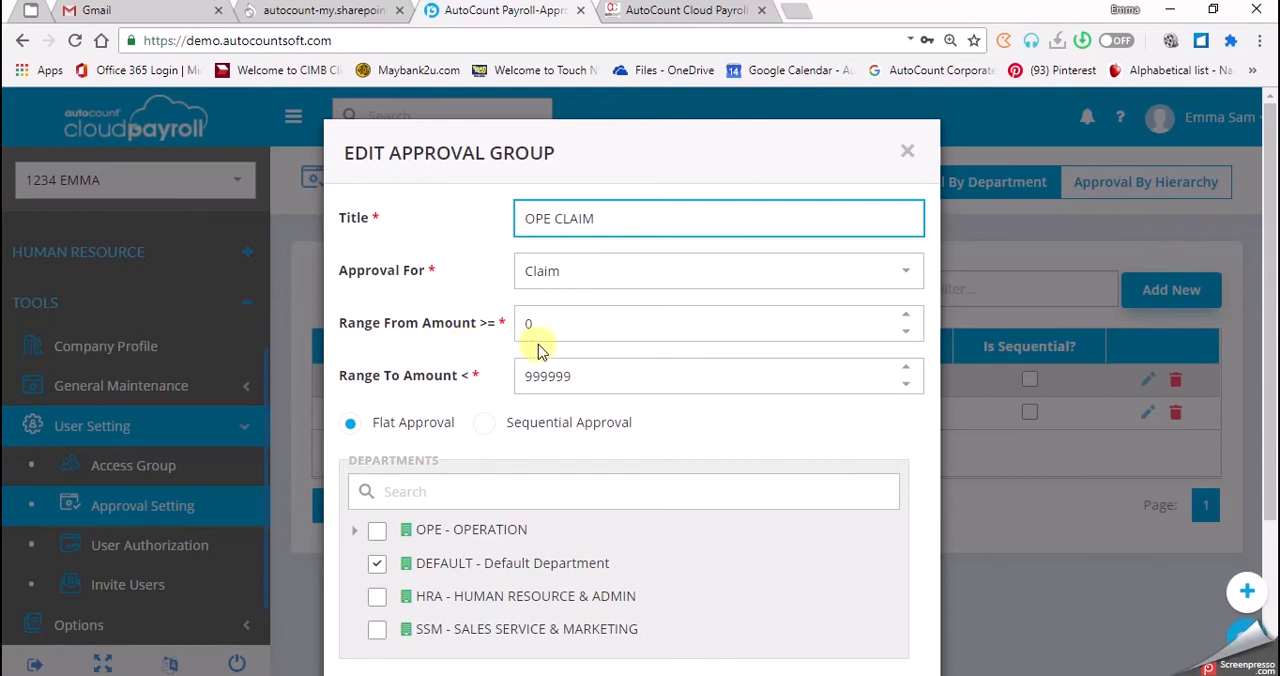
Set the upper limit of the claim approval group's amount range to 10000.
click(608, 377)
drag(452, 386, 406, 373)
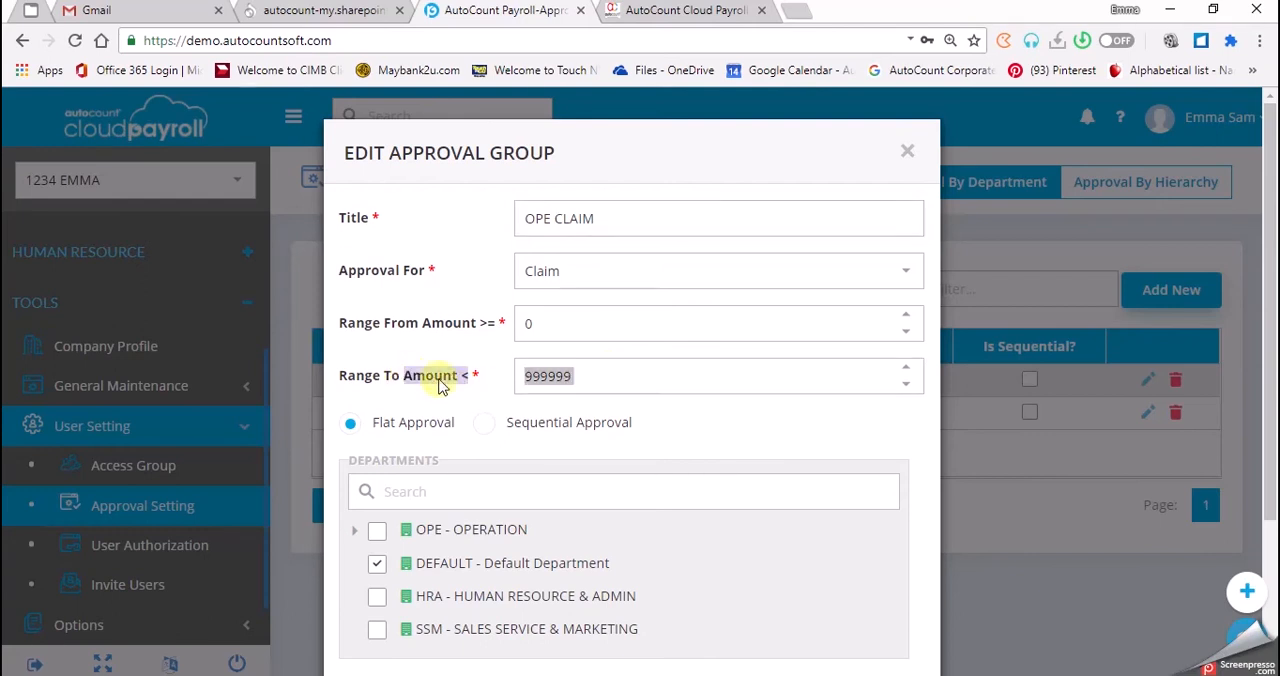
click(608, 374)
drag(608, 374, 489, 374)
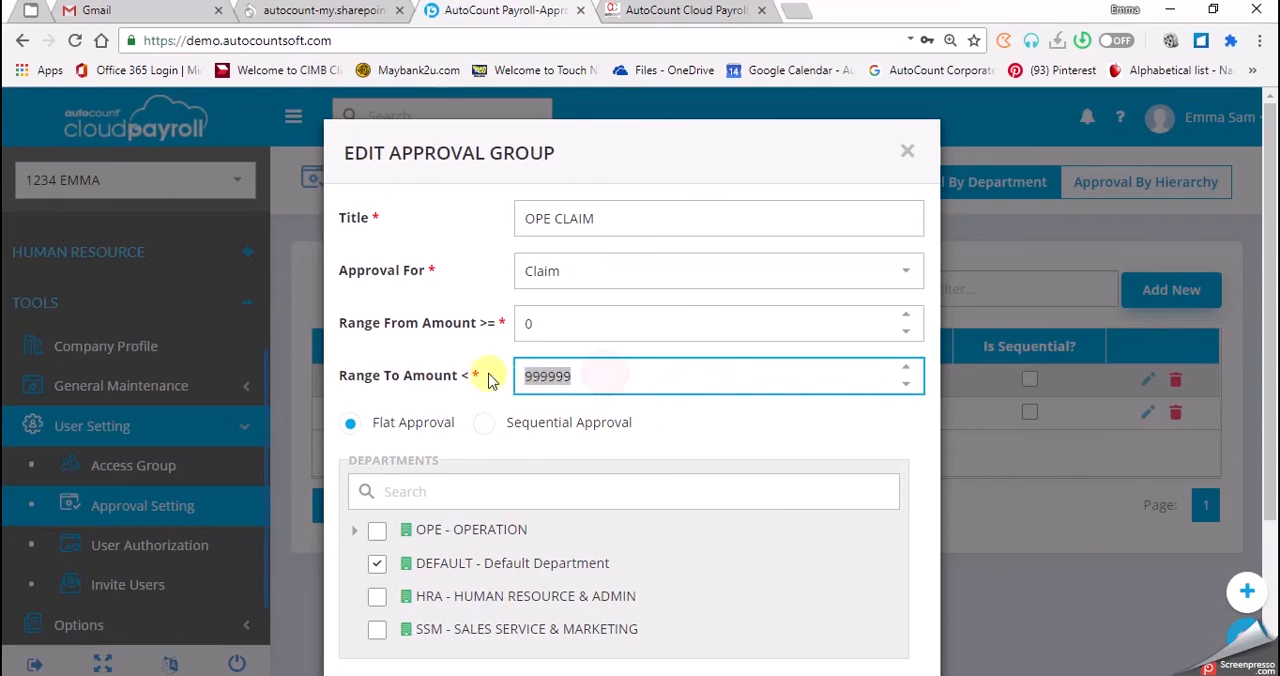
text(10000)
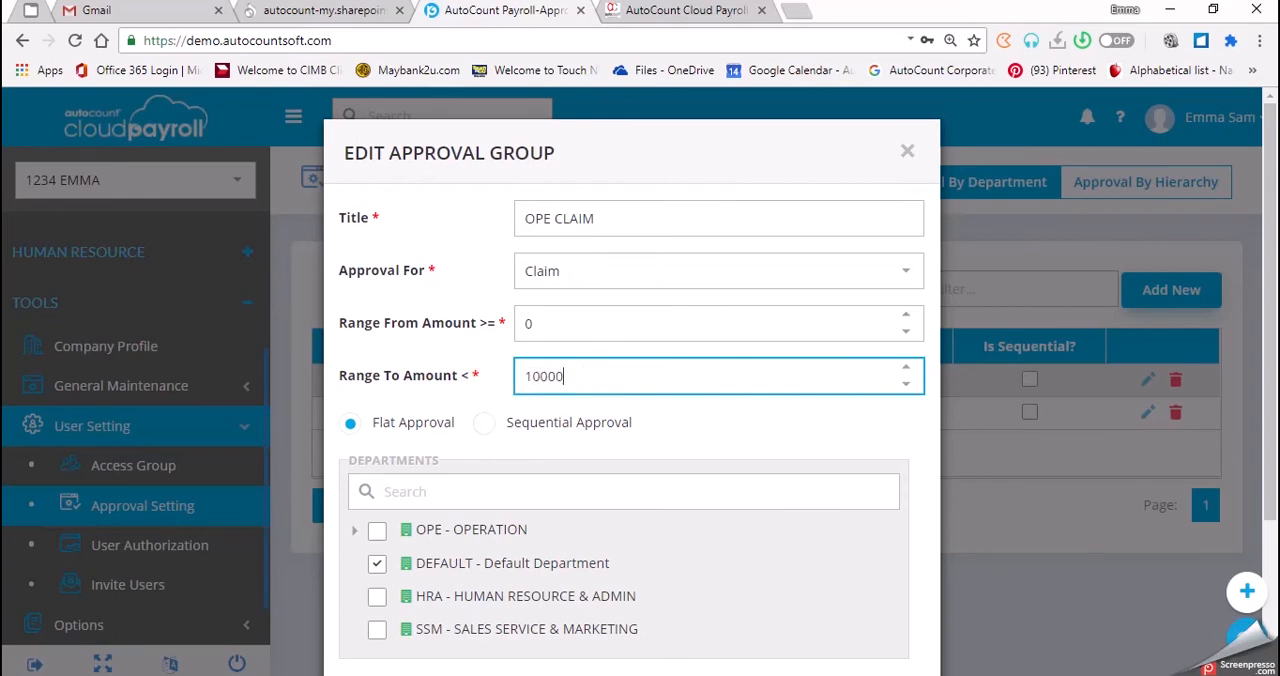
click(706, 405)
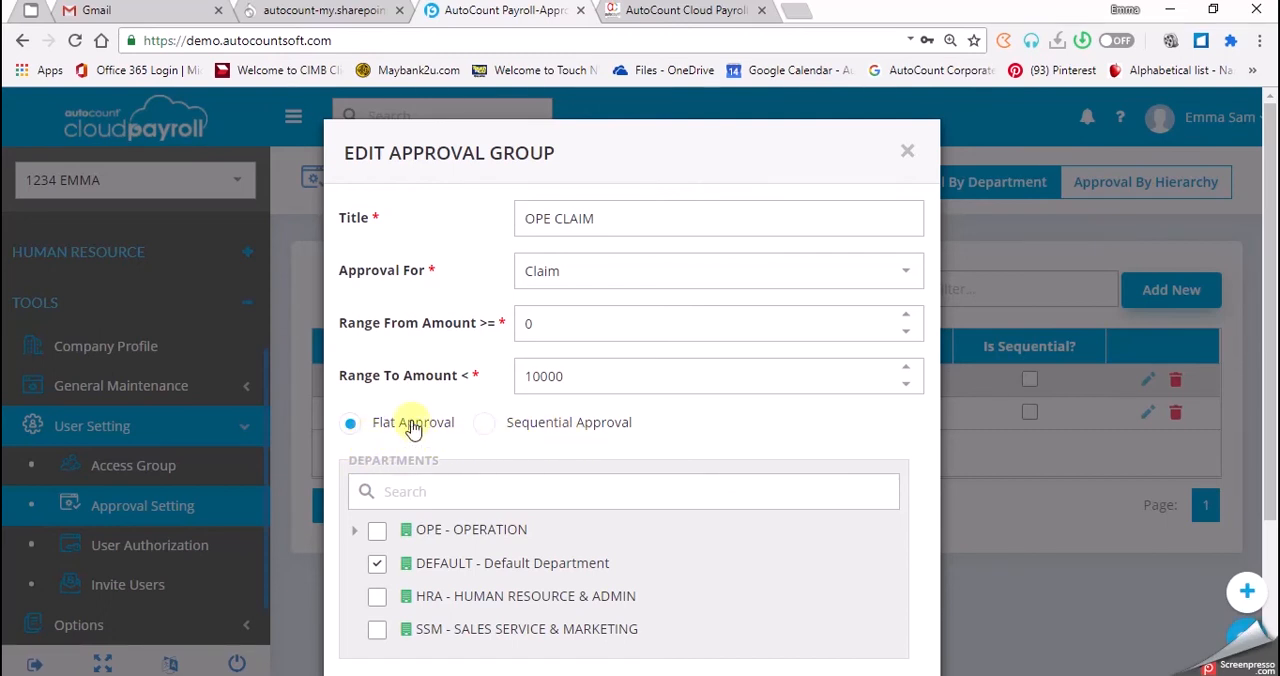
Assign the claim group to OPE - OPERATION with ORD - ORDER PROCESSING and PUR - PURCHASING instead of the Default Department.
scroll(413, 427, down, 2)
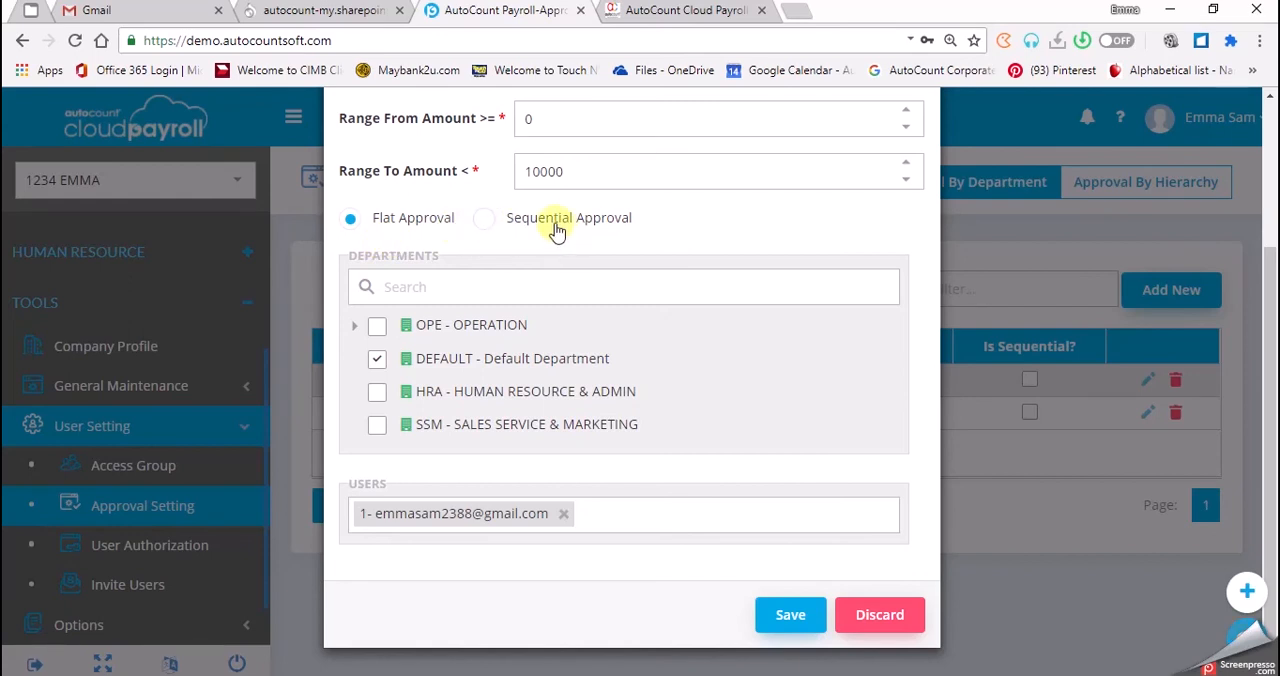
click(377, 358)
click(378, 327)
click(355, 326)
click(392, 358)
click(392, 391)
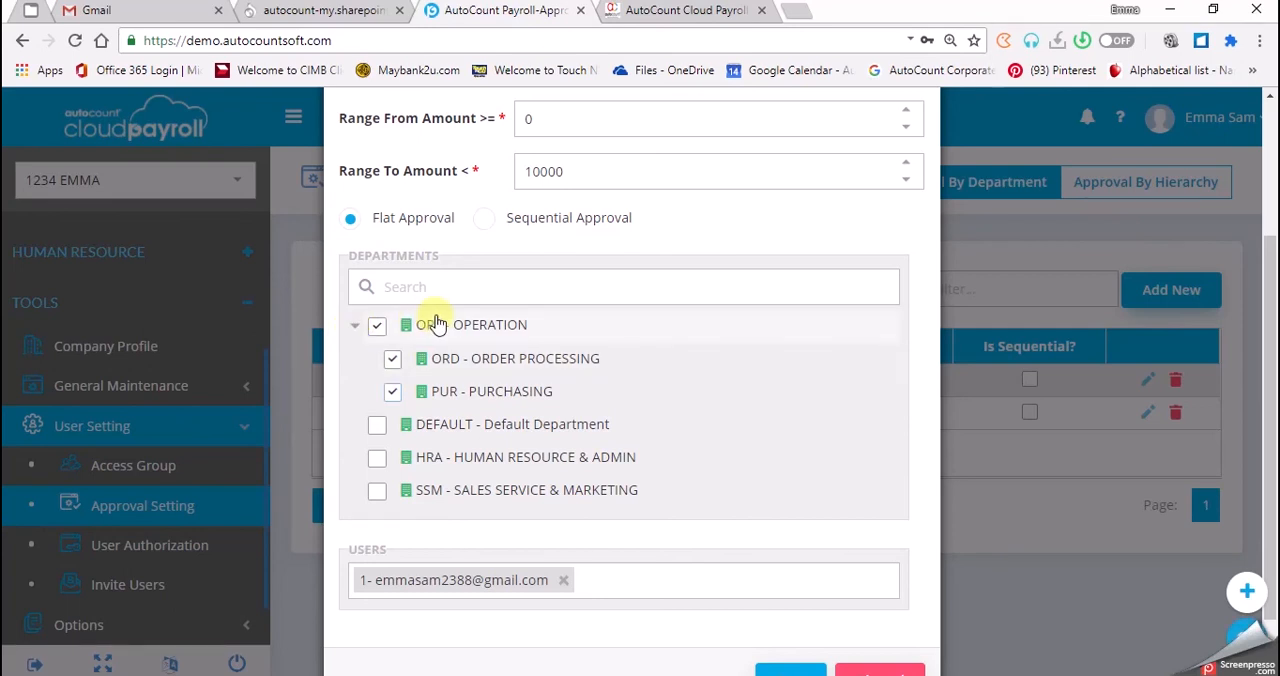
Replace the claim group's approver with the payroll user's e-mail and save the approval group.
click(566, 582)
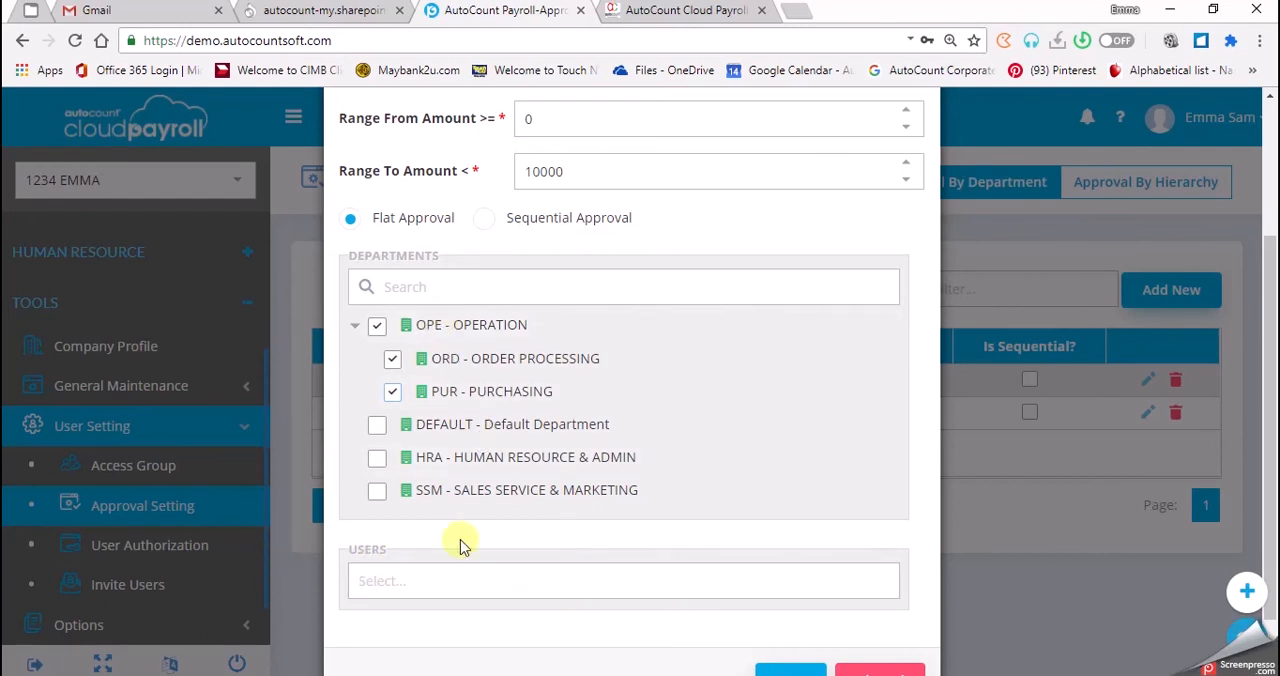
click(376, 581)
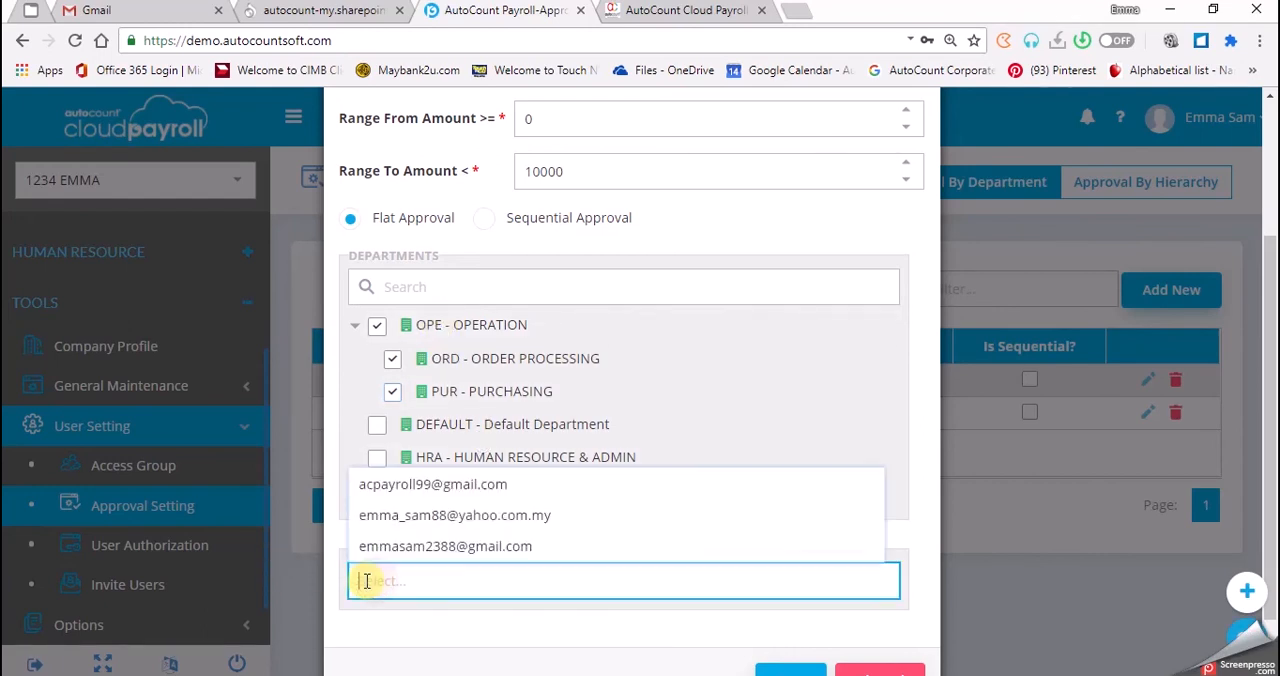
click(393, 490)
scroll(757, 611, down, 1)
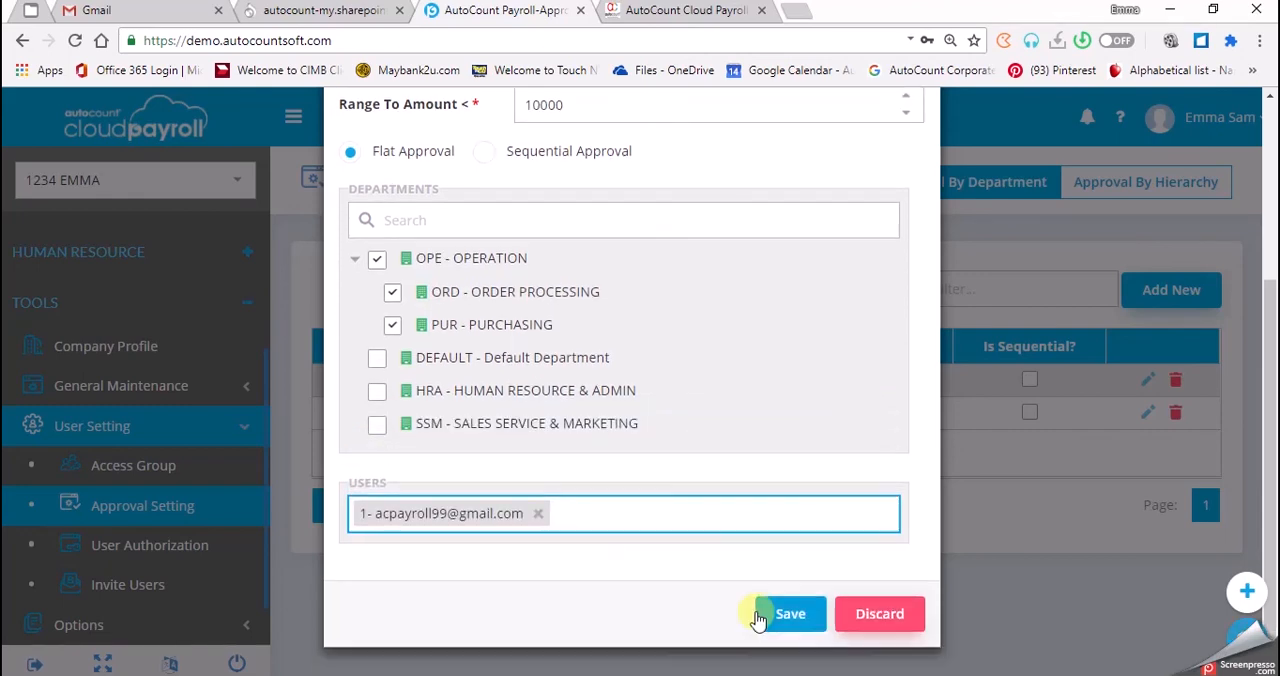
click(785, 614)
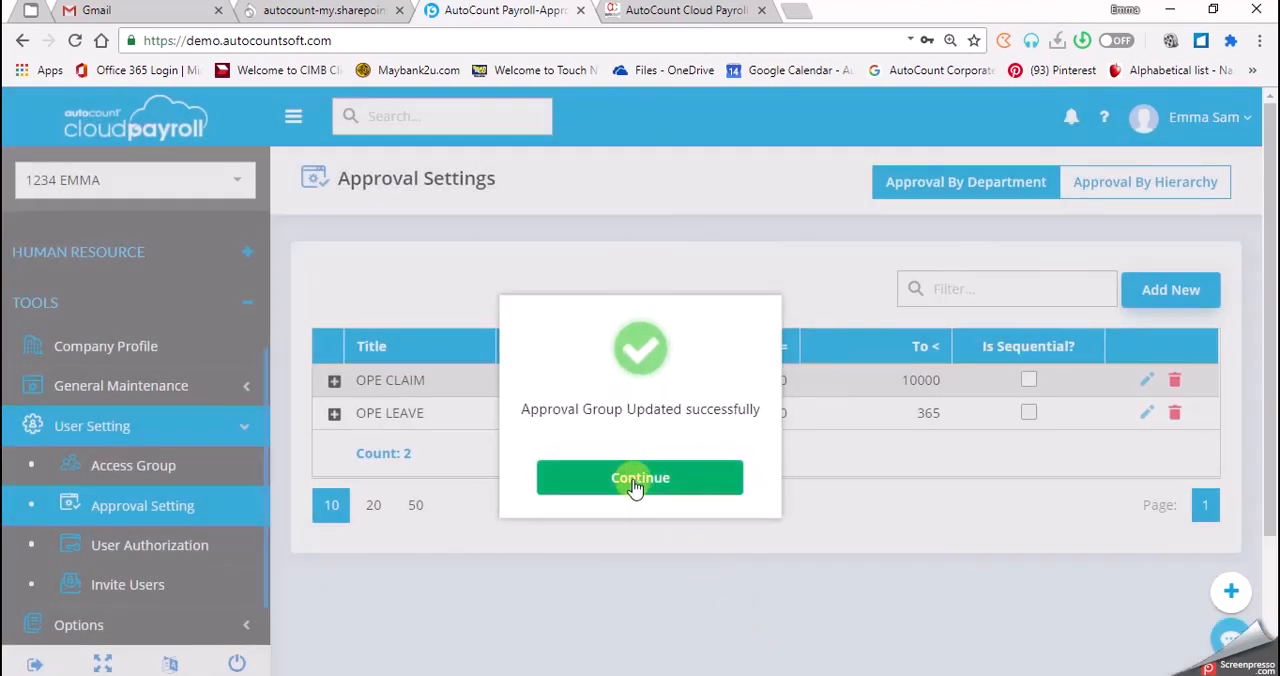
click(633, 481)
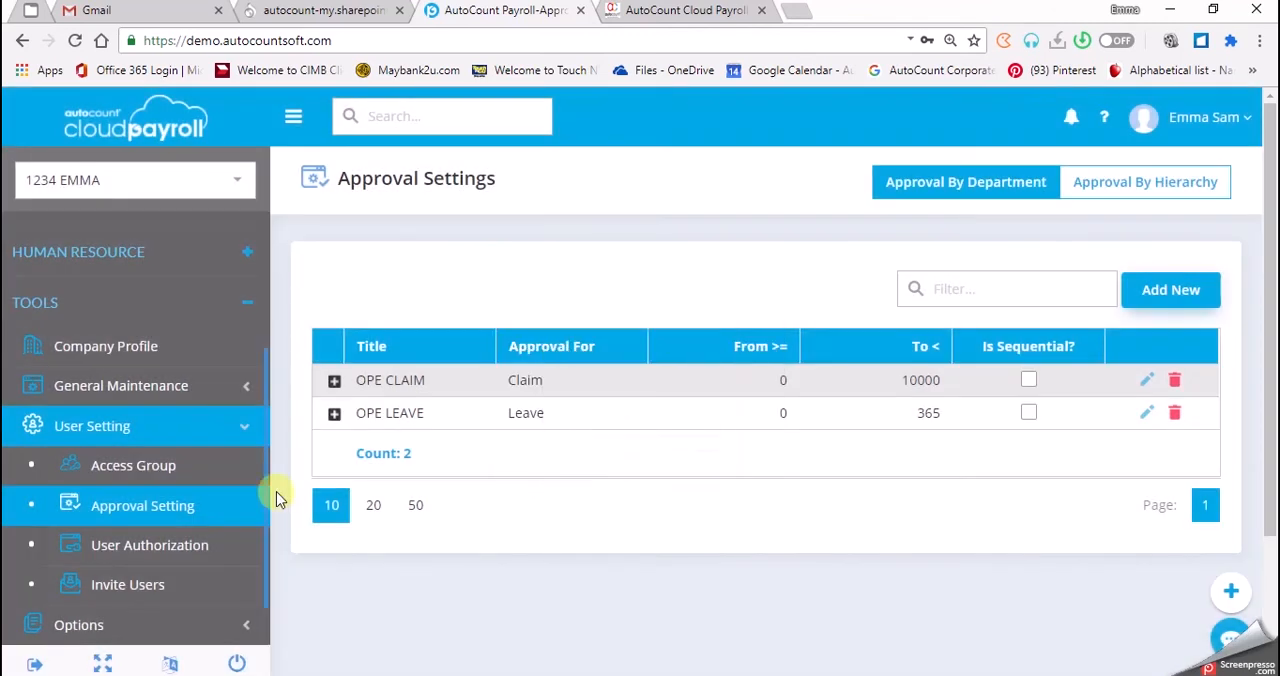